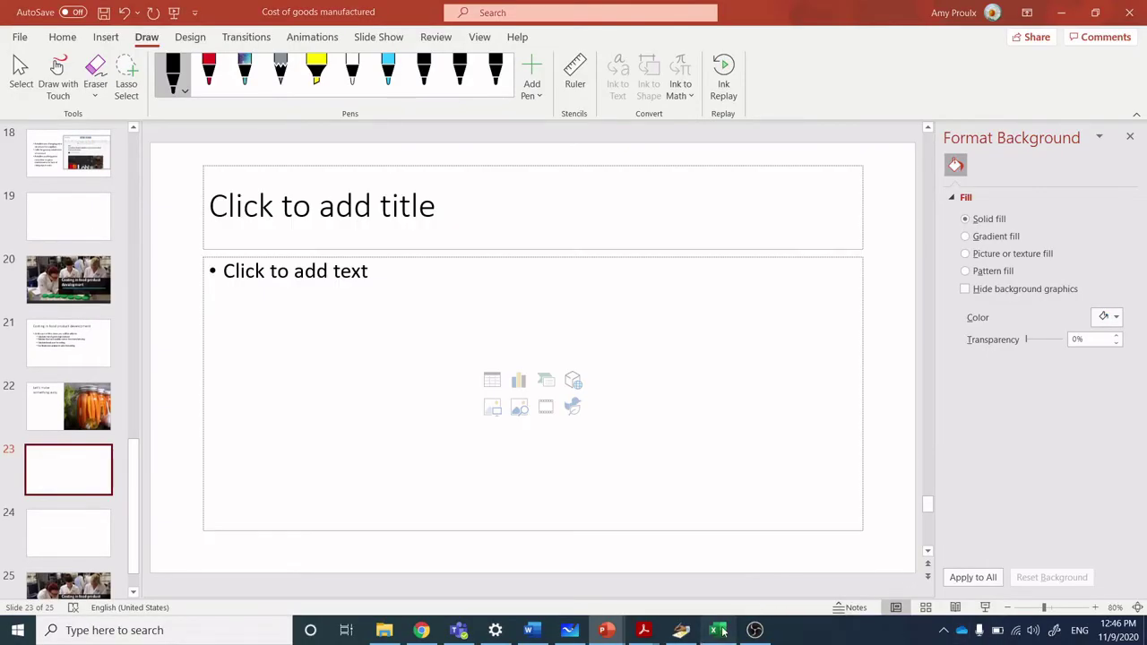
# Bring the cost workbook in Excel to the front and dismiss the leftover Paste Options
pyautogui.click(723, 631)
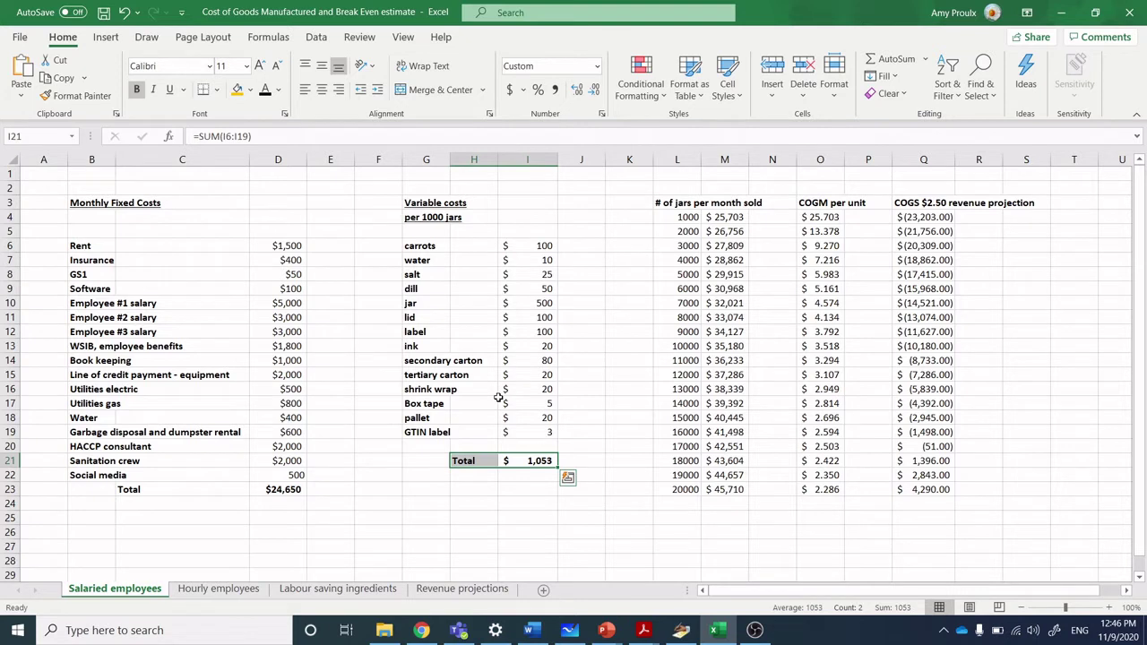
pyautogui.press('Escape')
pyautogui.click(292, 304)
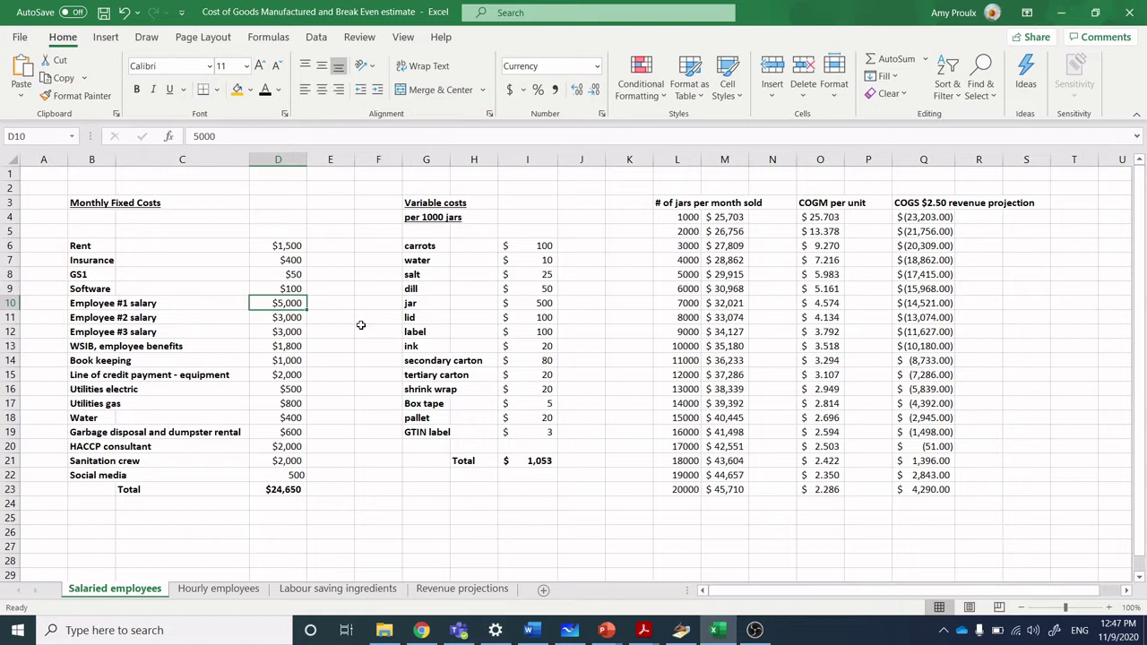
pyautogui.click(280, 316)
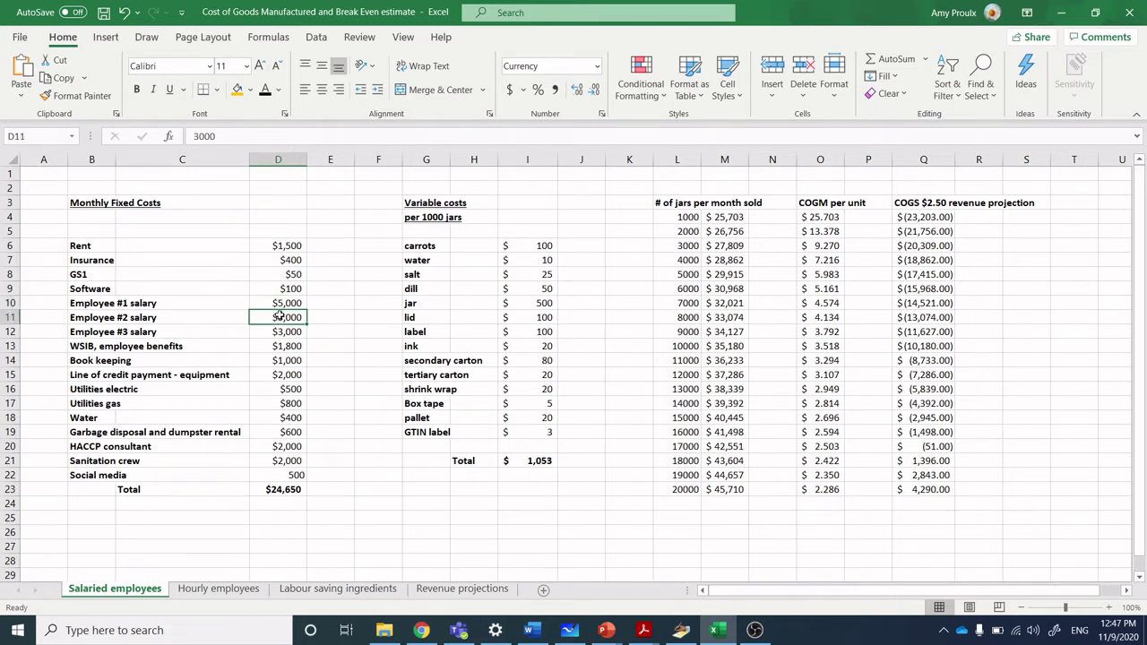
pyautogui.click(279, 332)
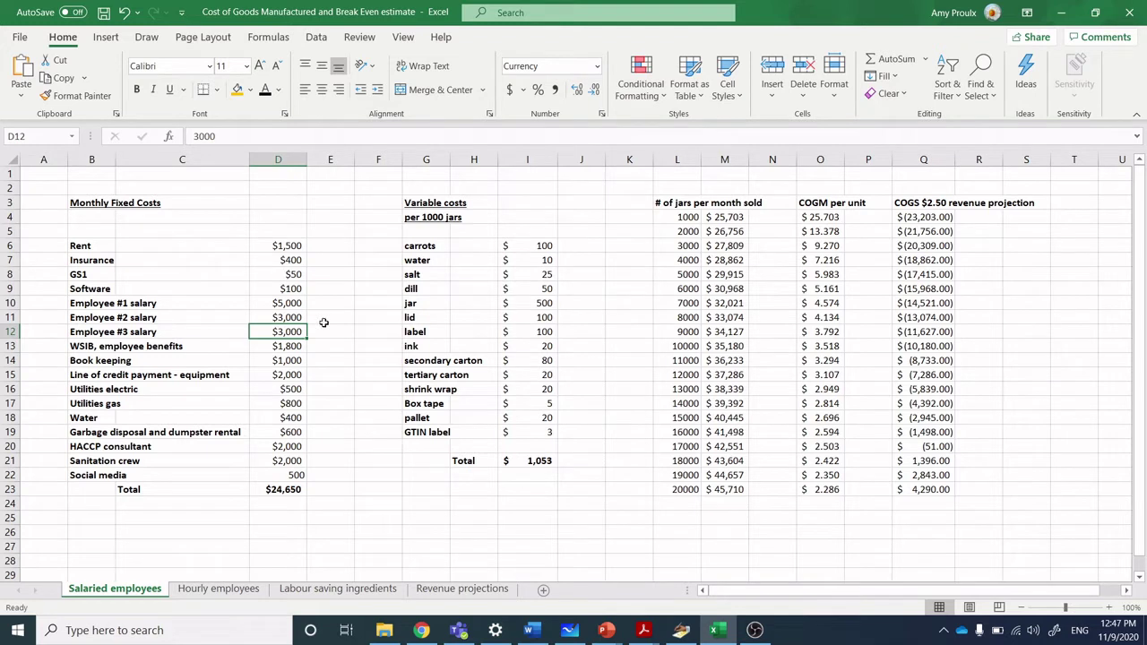
pyautogui.press('Up')
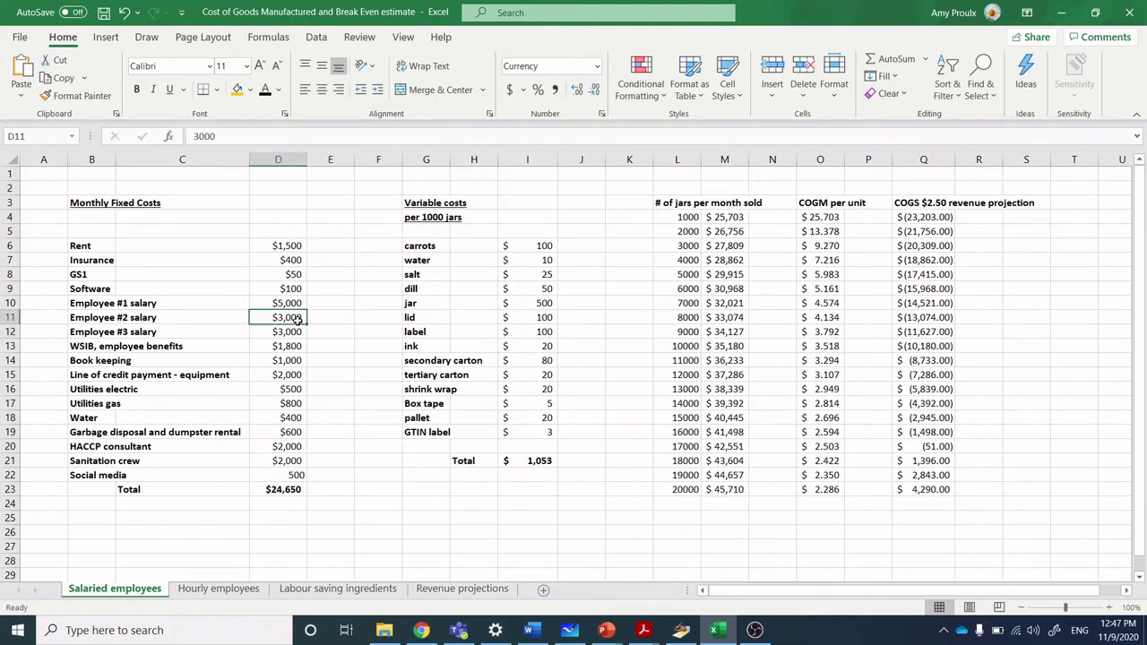
pyautogui.click(296, 328)
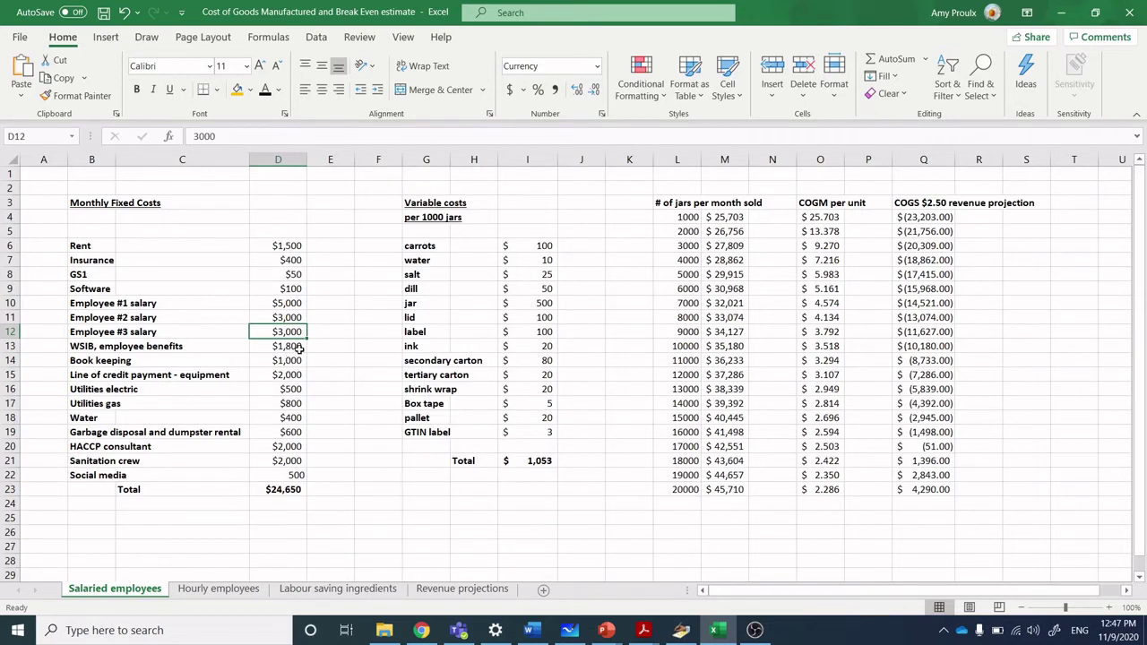
pyautogui.click(293, 348)
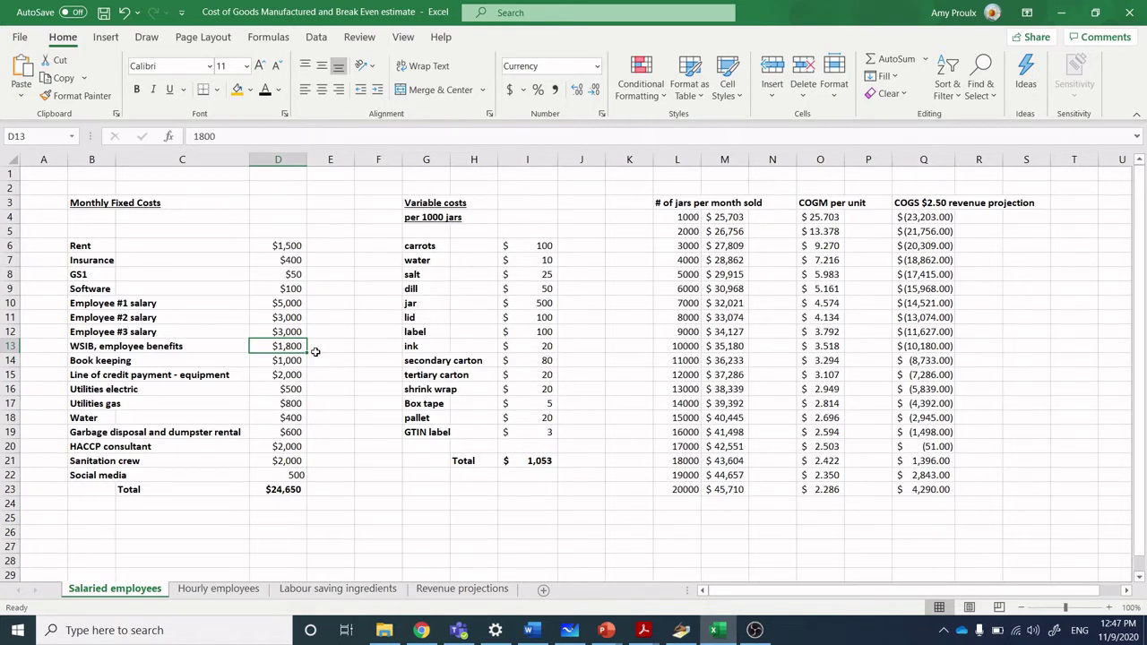
pyautogui.click(291, 363)
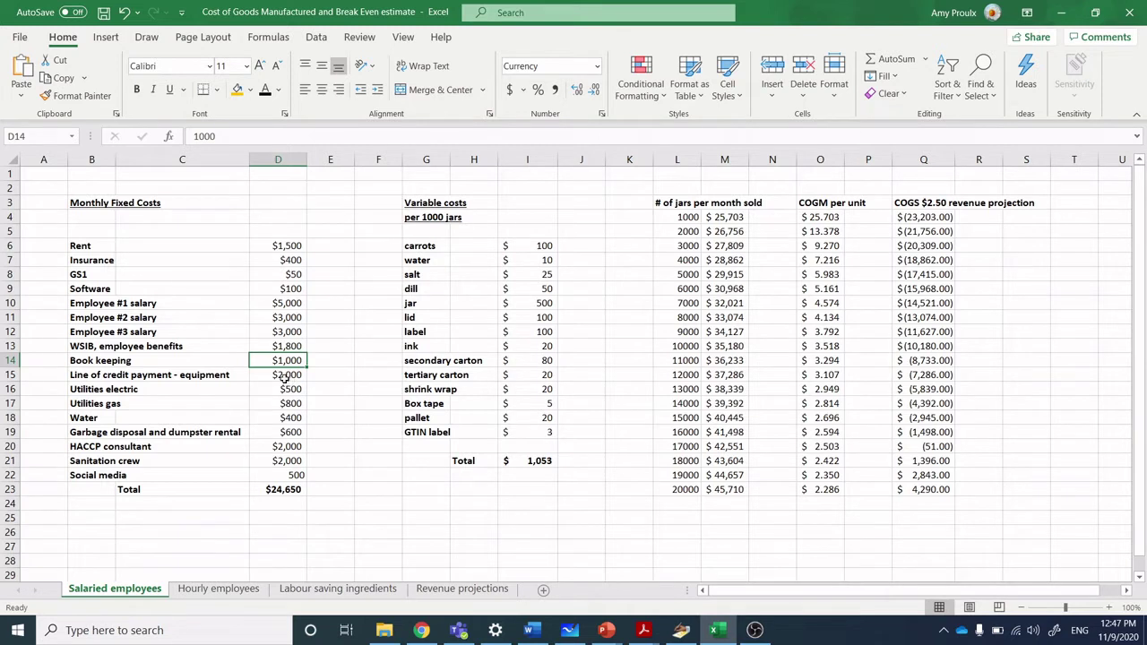
pyautogui.click(284, 377)
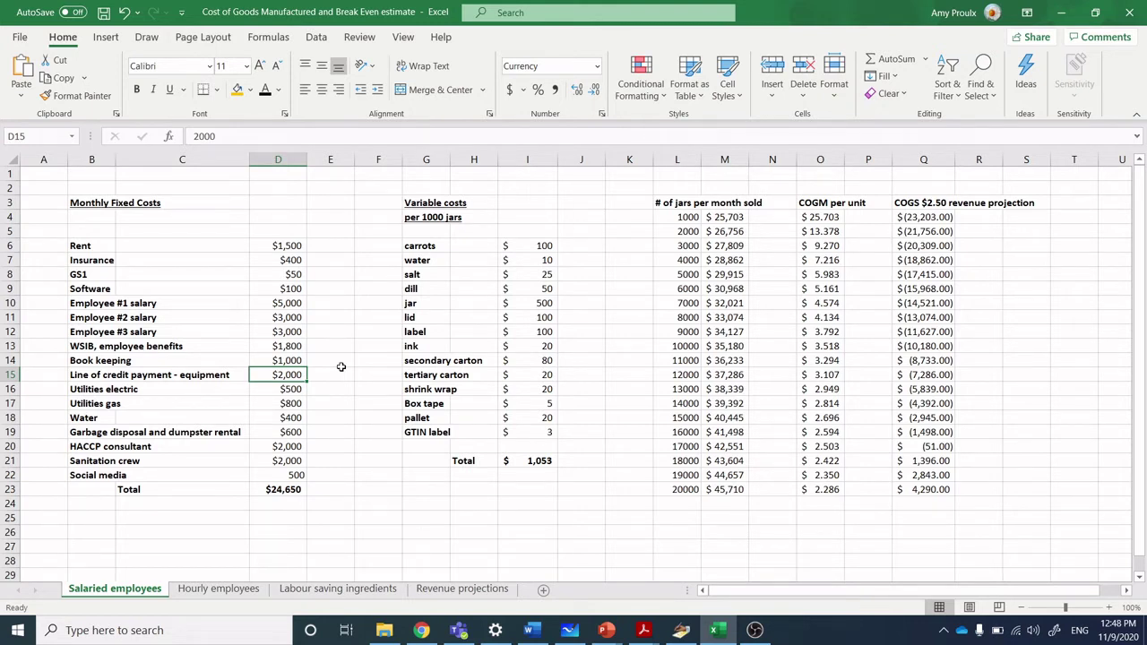
pyautogui.click(268, 387)
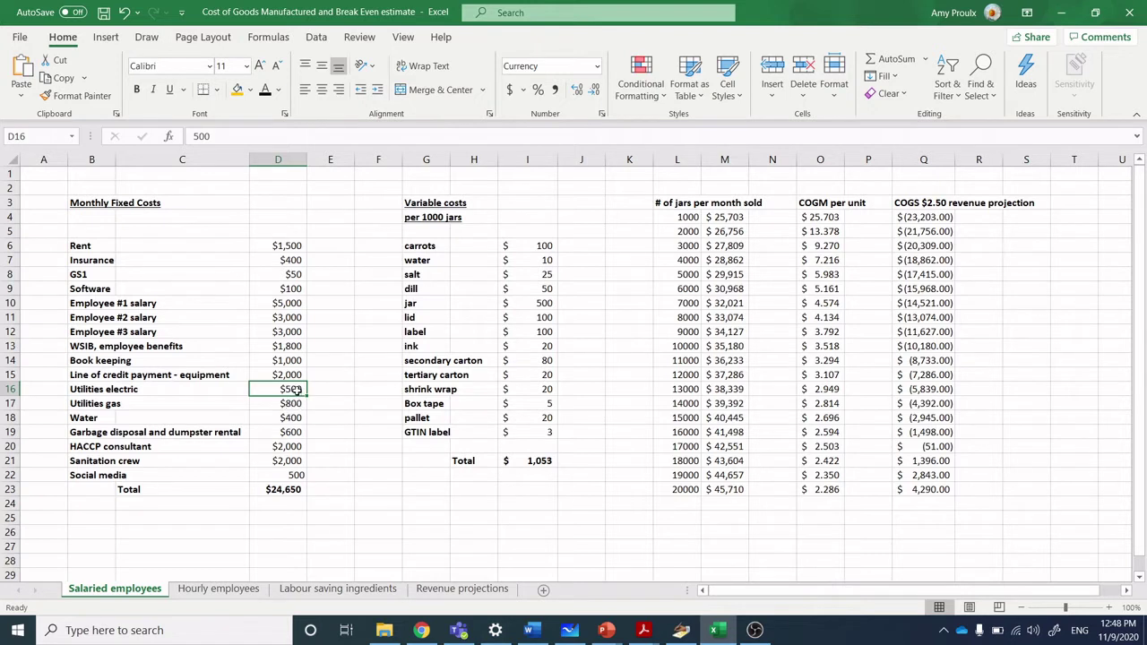
pyautogui.click(293, 403)
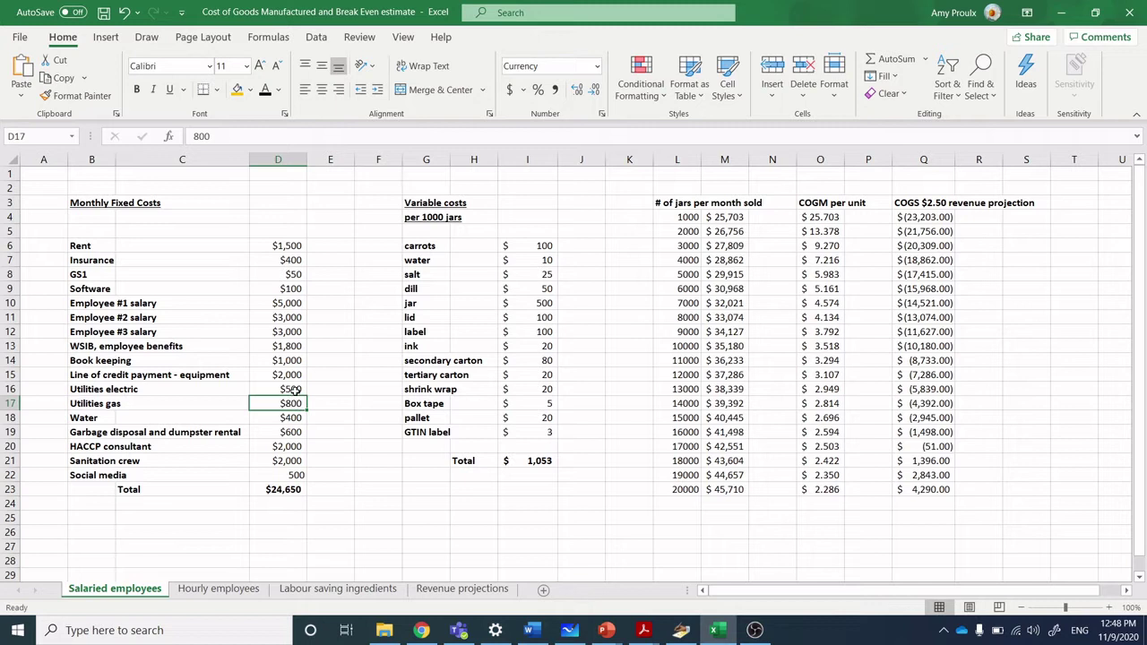
pyautogui.click(295, 391)
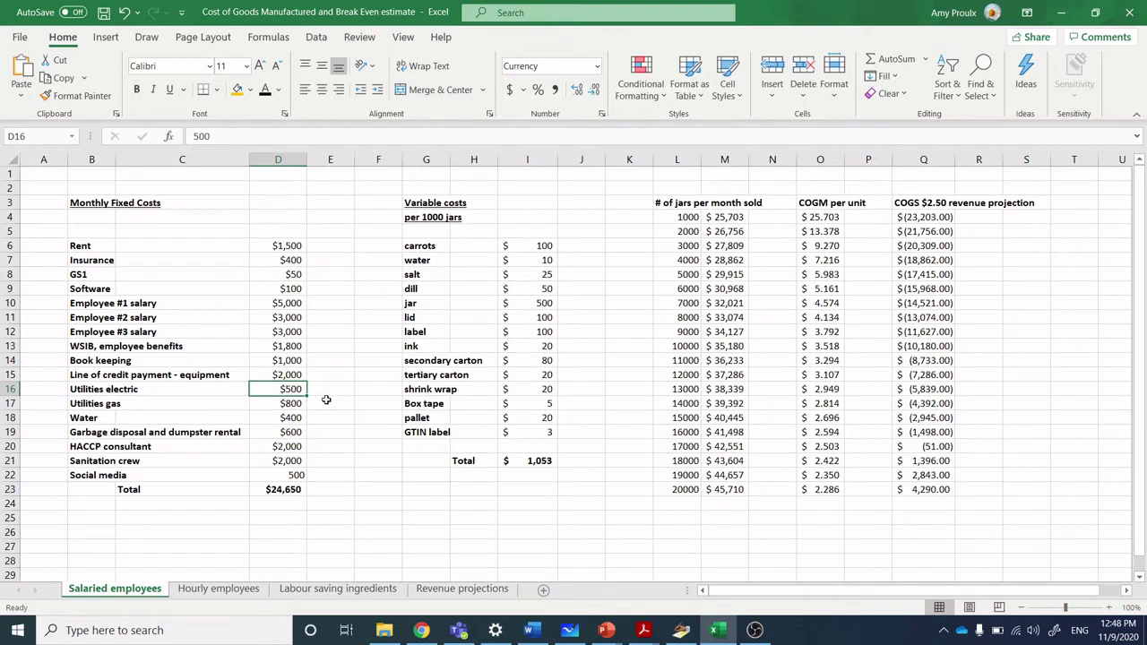
pyautogui.click(292, 405)
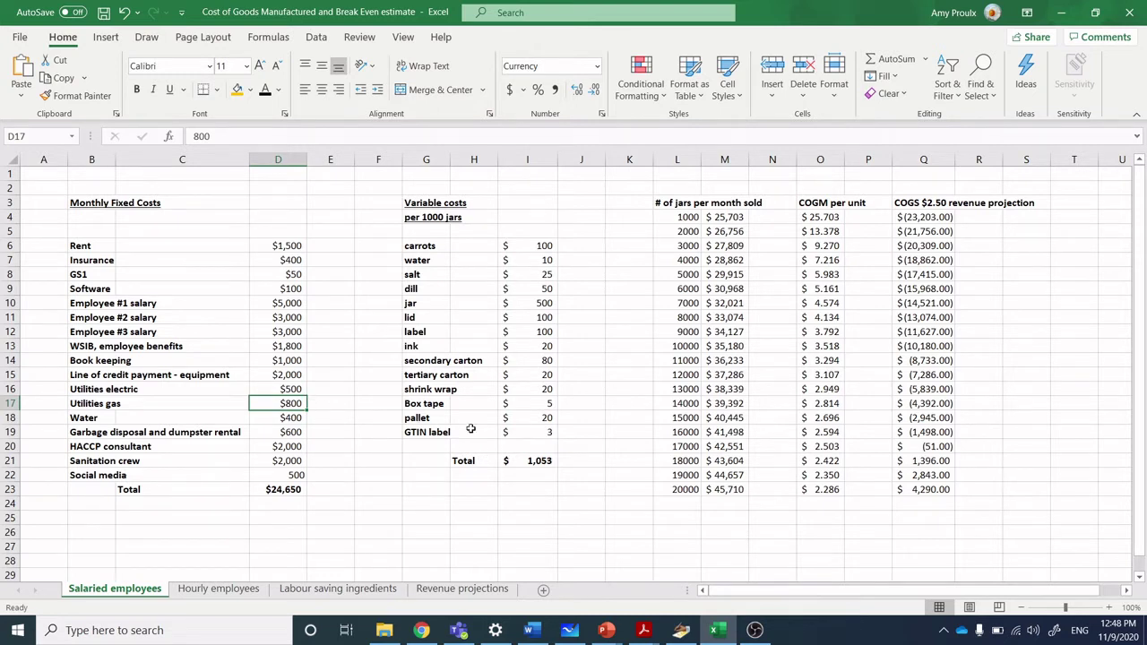
pyautogui.click(299, 419)
pyautogui.click(296, 434)
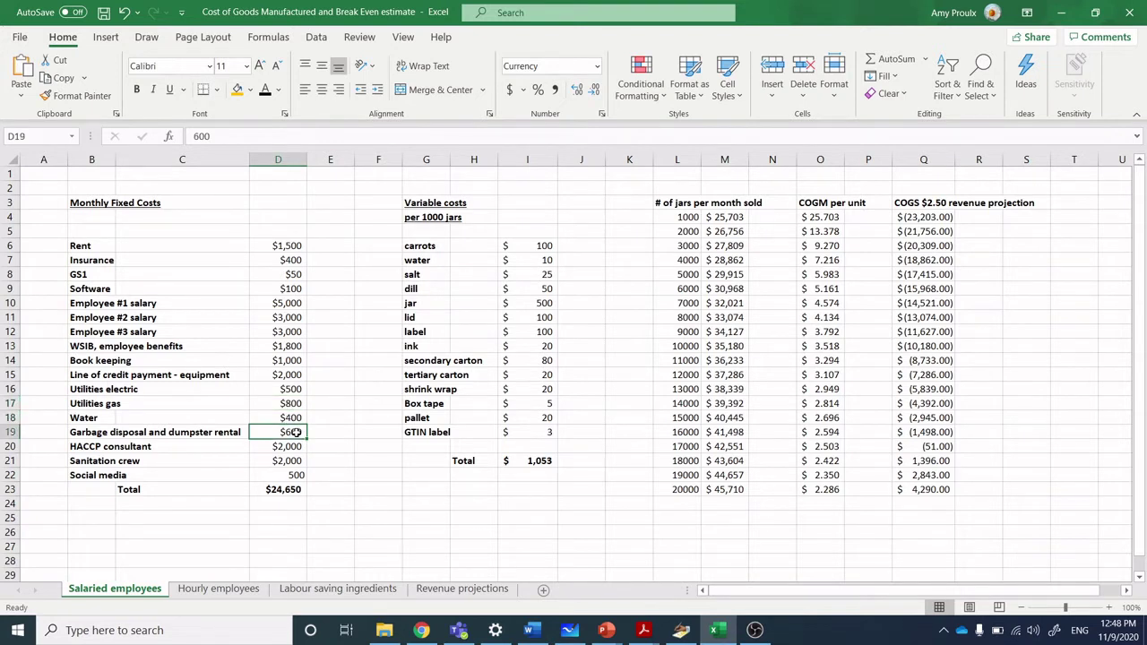
pyautogui.click(293, 444)
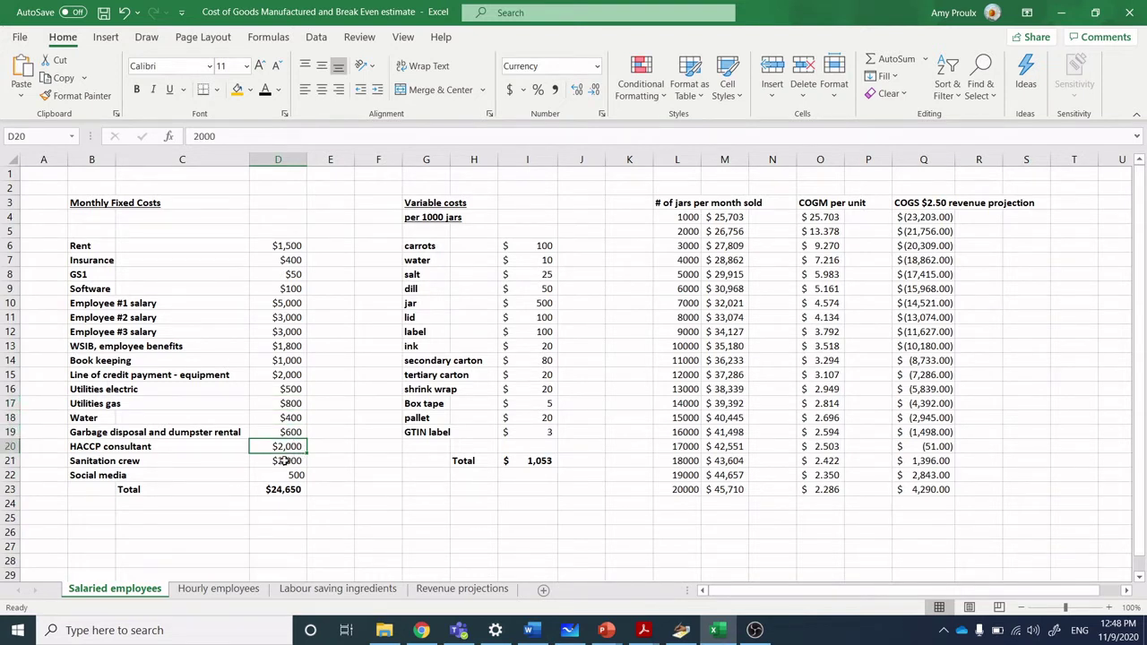
pyautogui.click(283, 461)
pyautogui.click(290, 473)
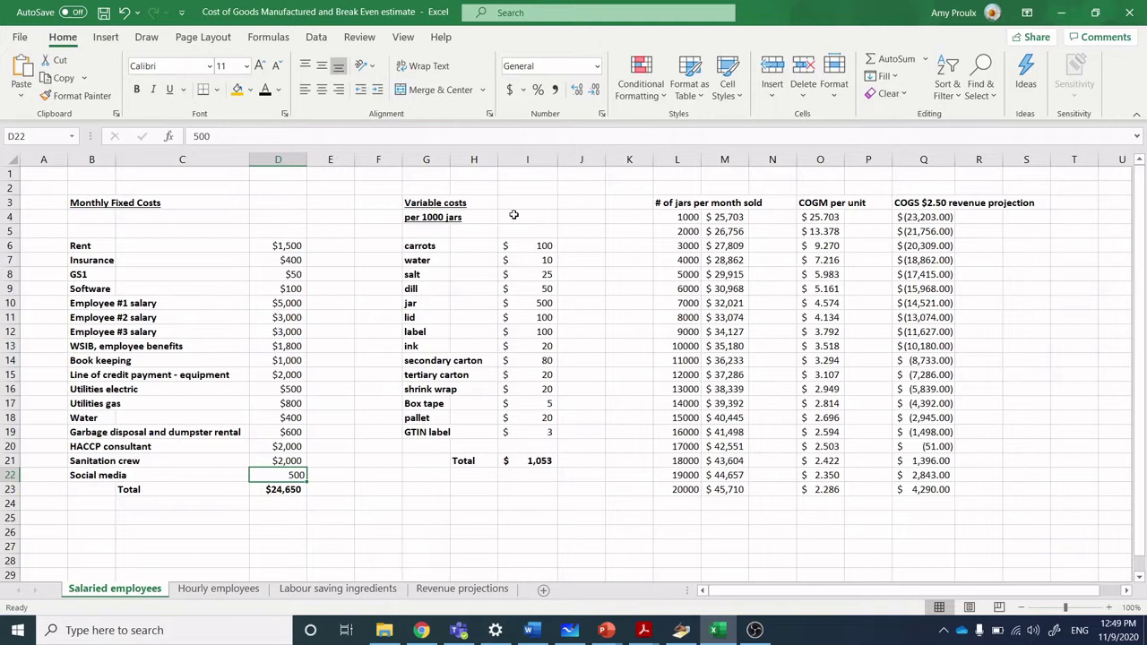
pyautogui.click(530, 244)
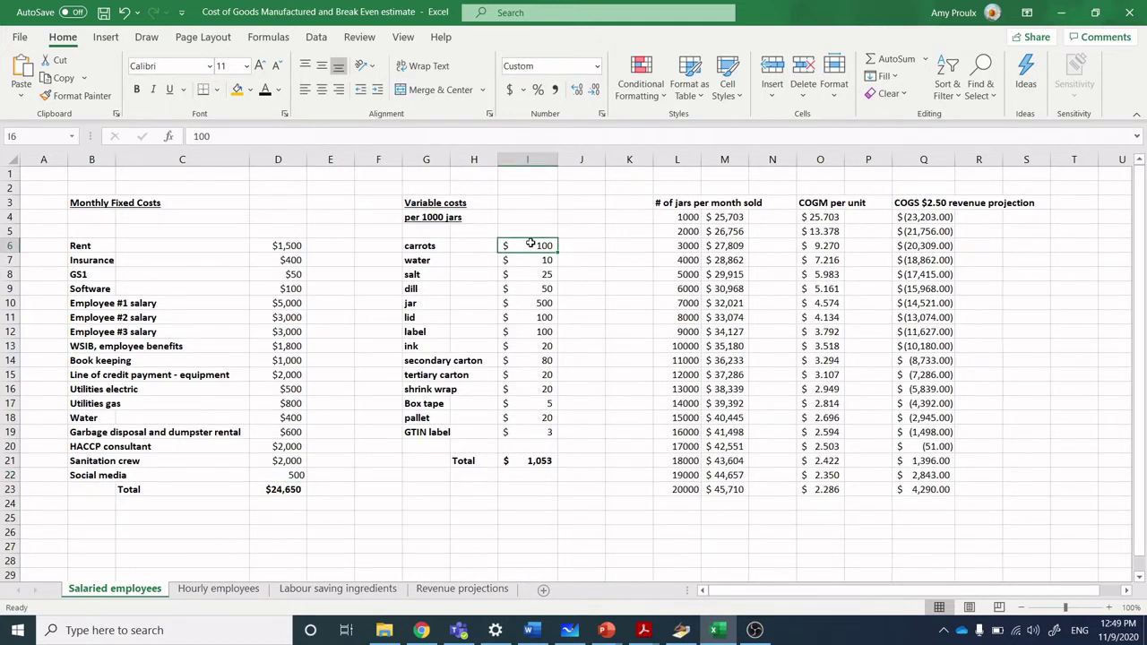
pyautogui.click(545, 260)
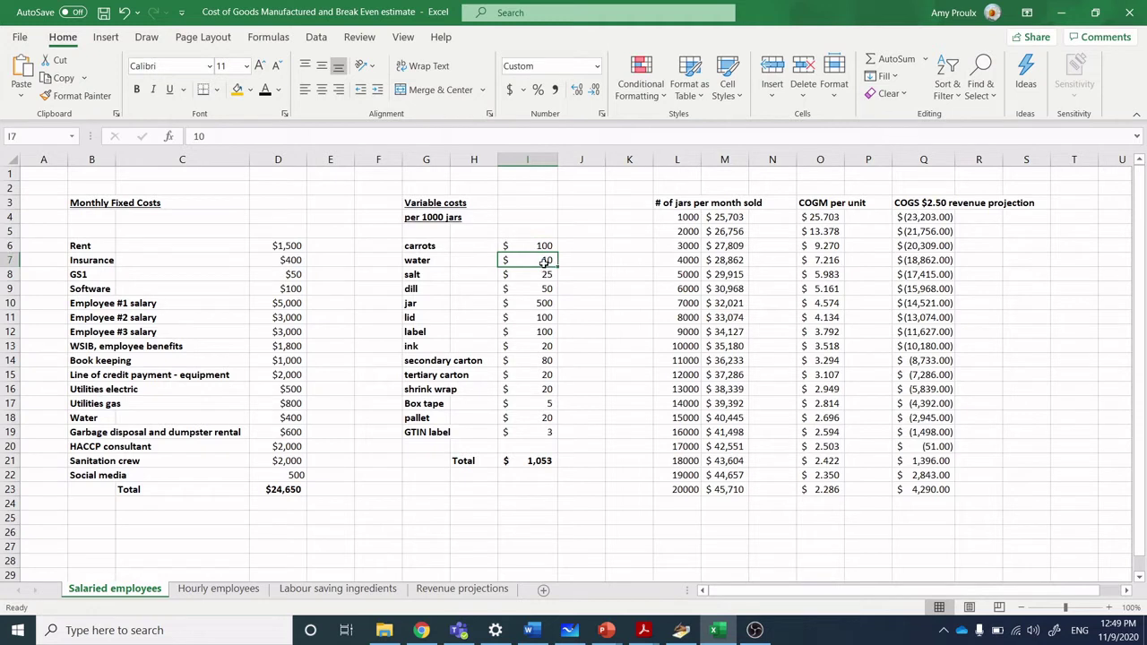
pyautogui.click(548, 276)
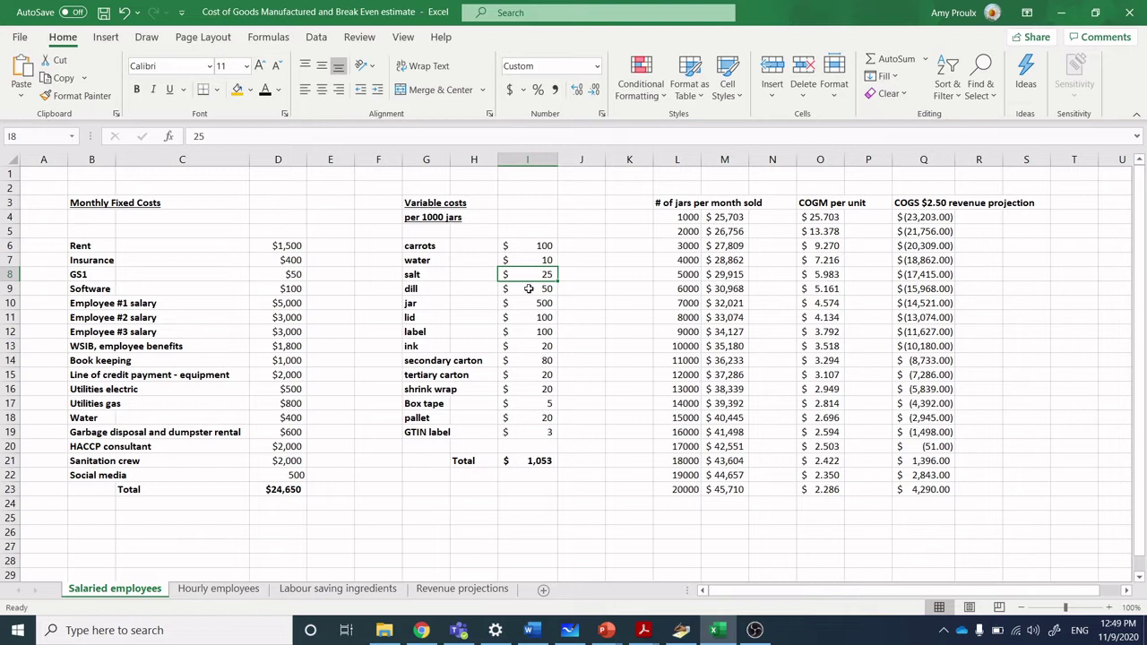
pyautogui.click(531, 303)
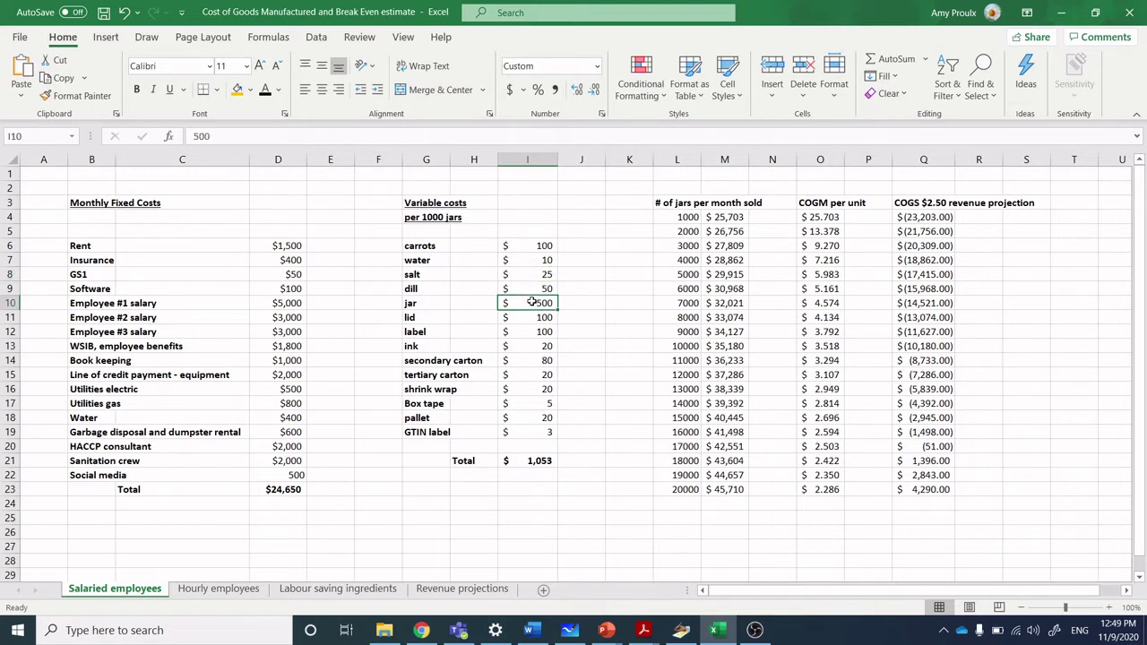
pyautogui.click(535, 317)
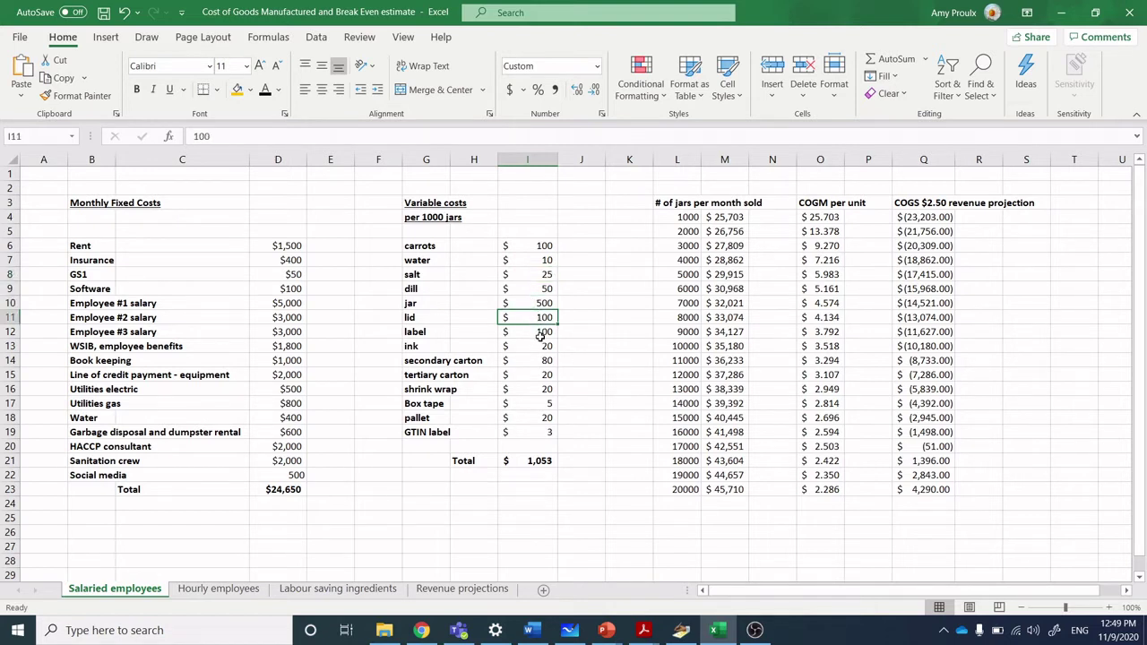
pyautogui.click(531, 334)
pyautogui.click(532, 346)
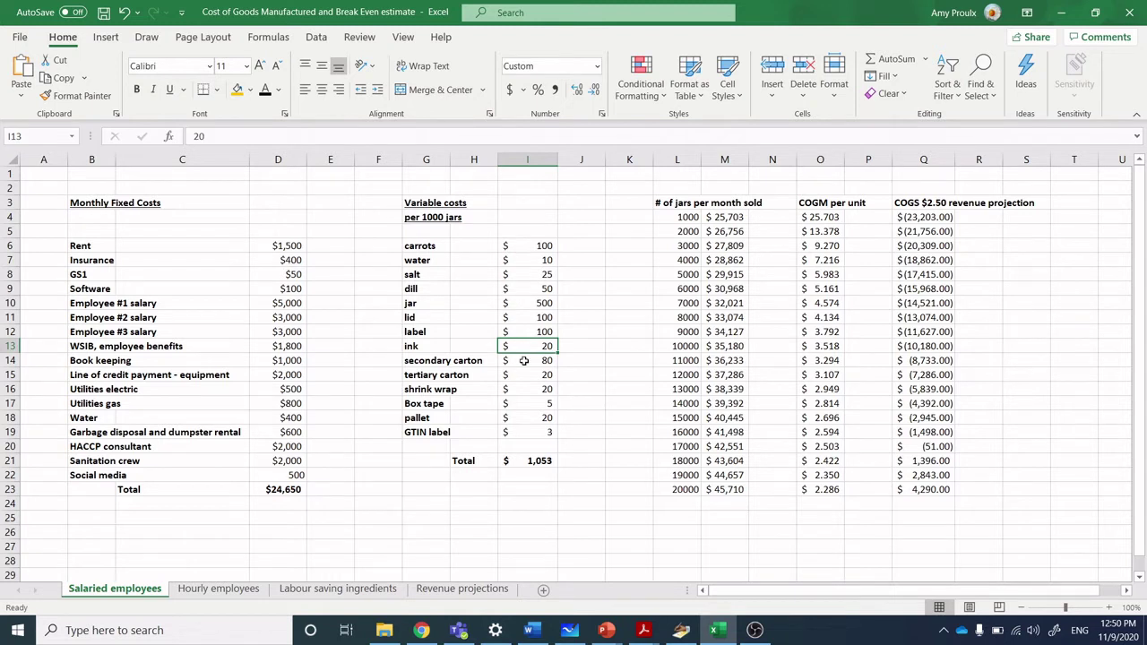
pyautogui.click(524, 360)
pyautogui.click(524, 374)
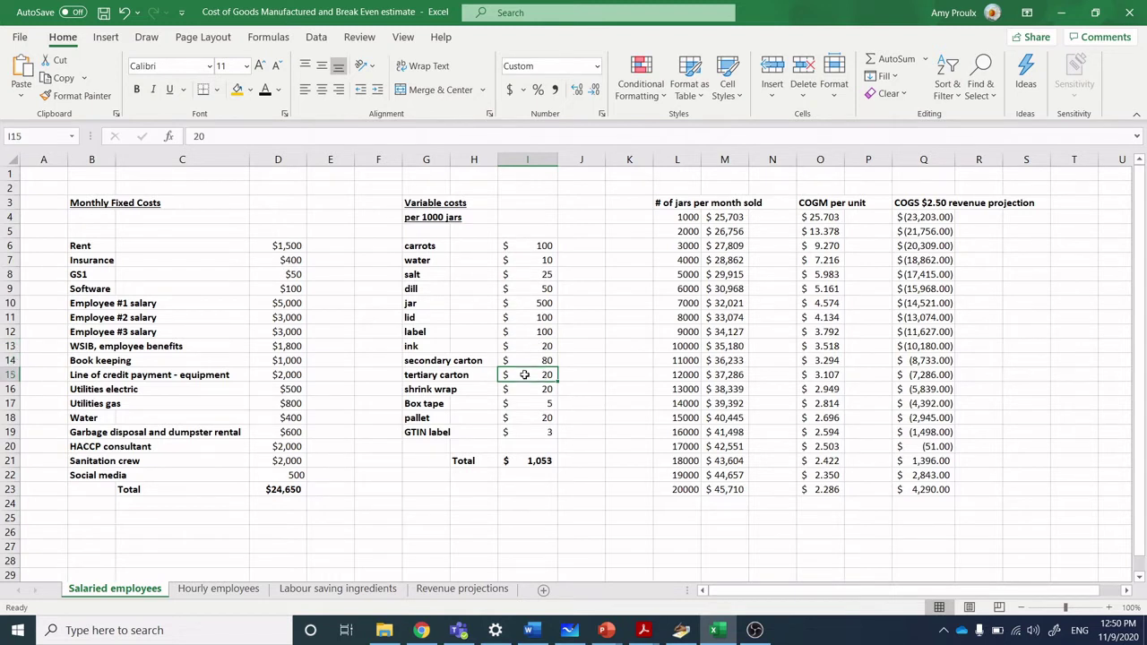
pyautogui.click(524, 387)
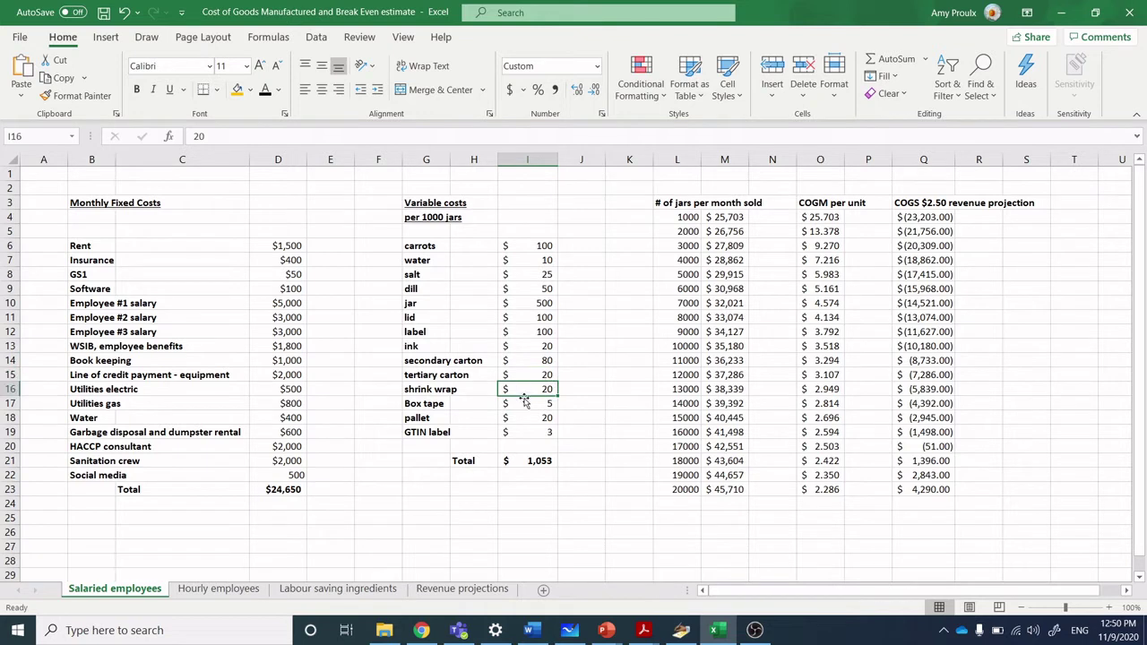
pyautogui.click(525, 405)
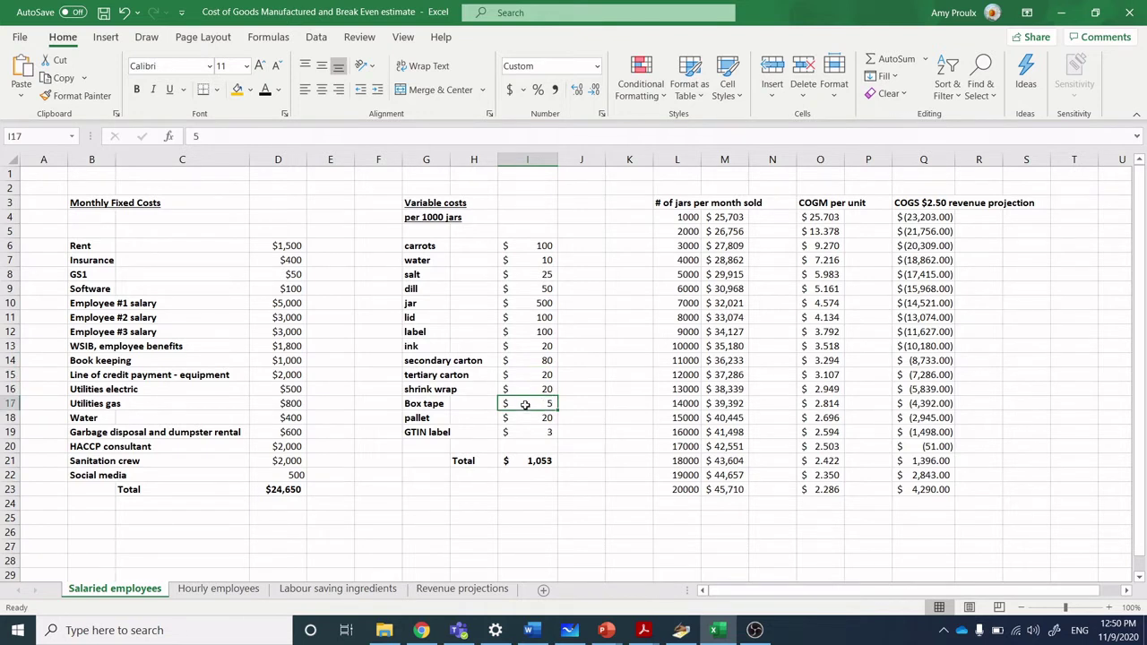
pyautogui.click(526, 418)
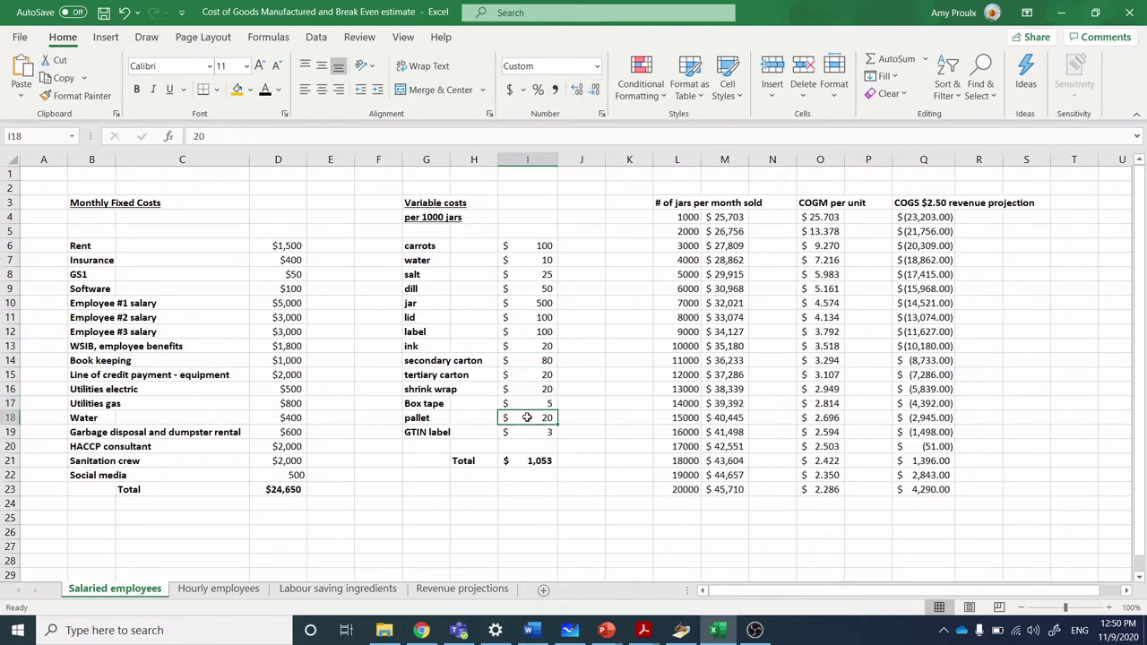
pyautogui.click(530, 432)
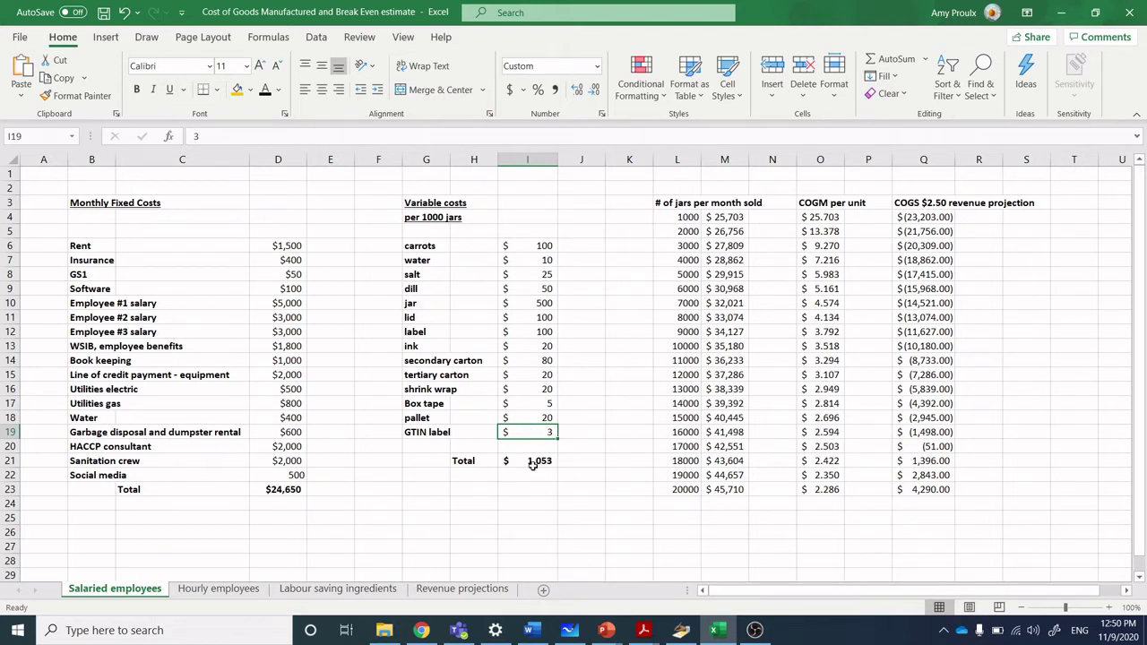
pyautogui.click(532, 463)
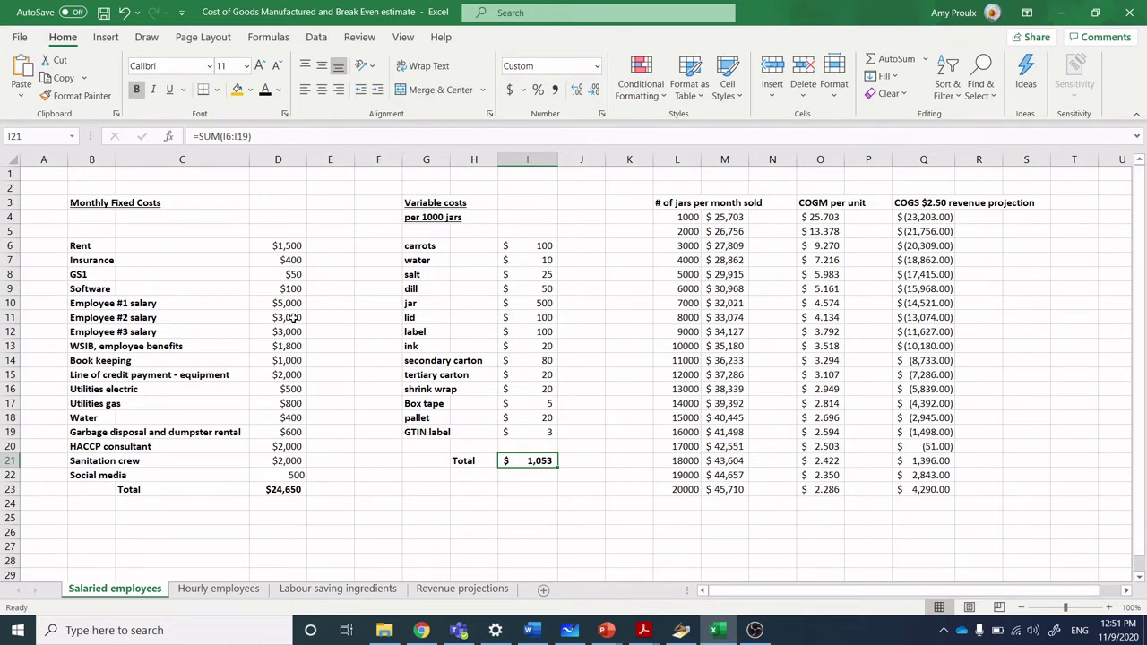
# Switch to the Hourly employees sheet with 256 hourly labour and $1,309 variable costs
pyautogui.click(218, 589)
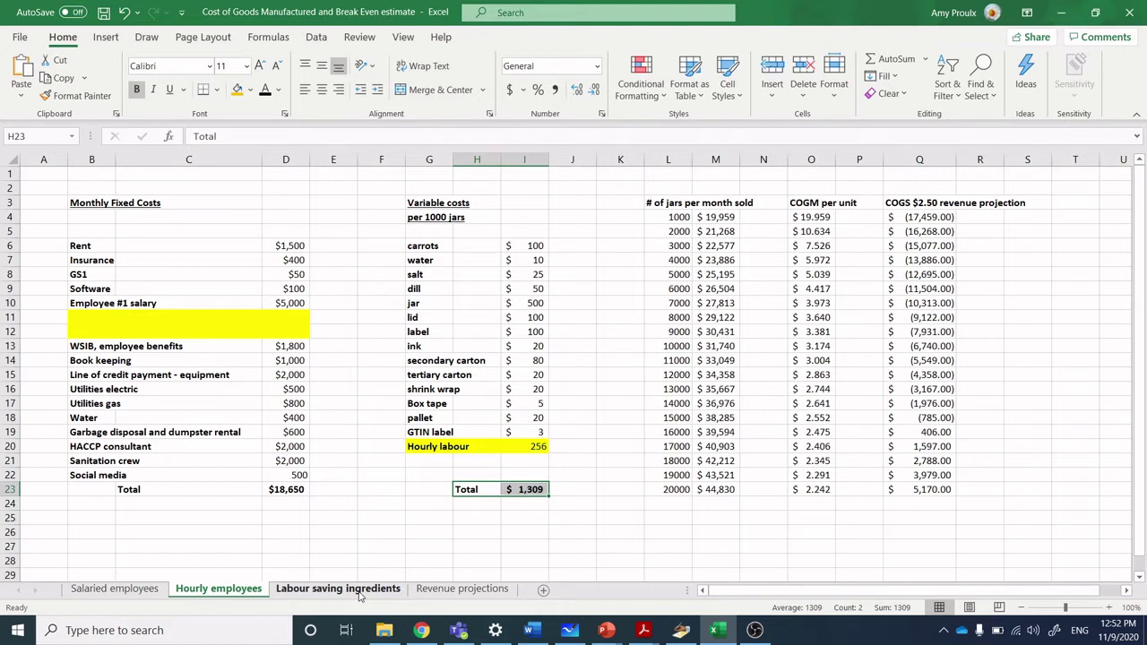
# Check the starting jars-per-month value in L4 on Labour saving ingredients, then return to Salaried employees
pyautogui.click(360, 591)
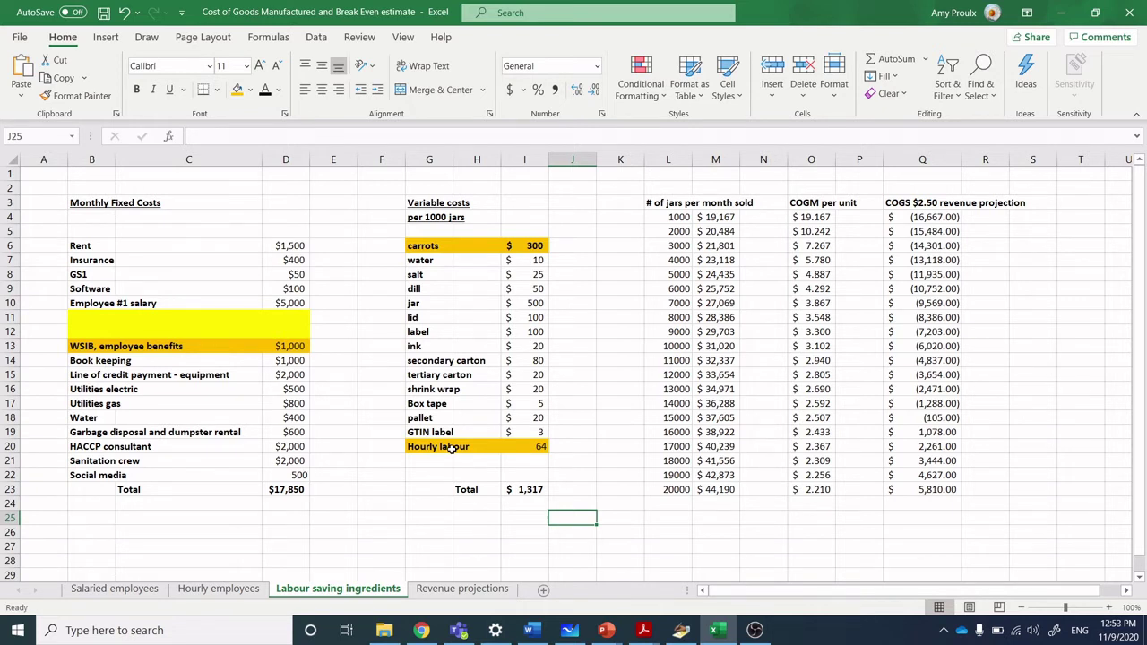
pyautogui.click(678, 216)
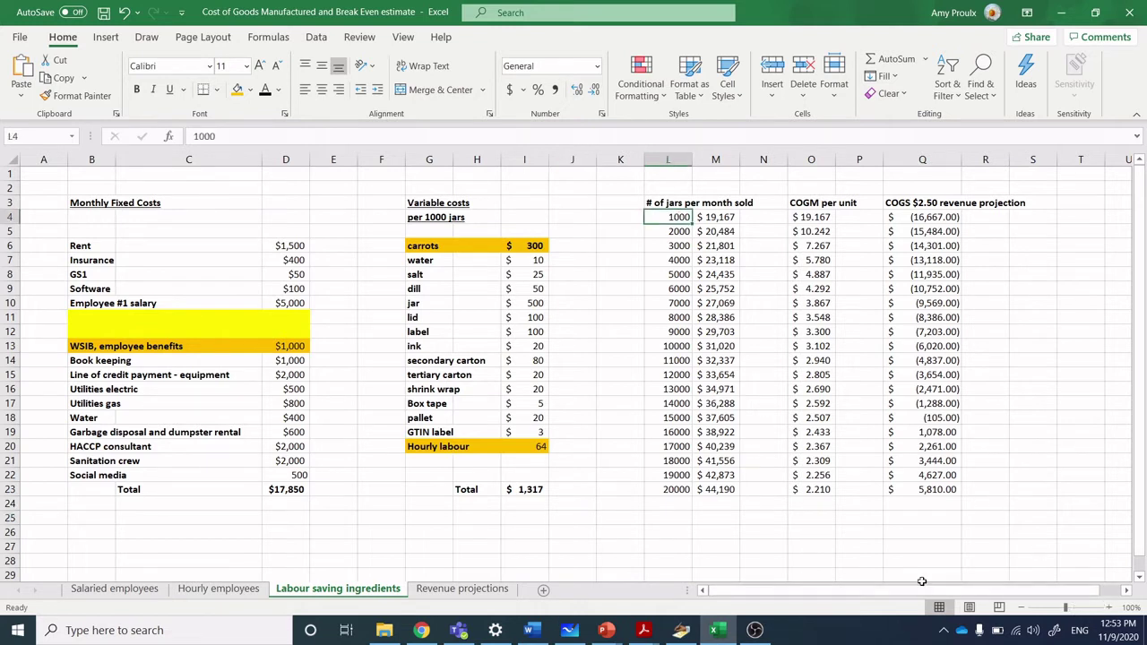
pyautogui.click(125, 589)
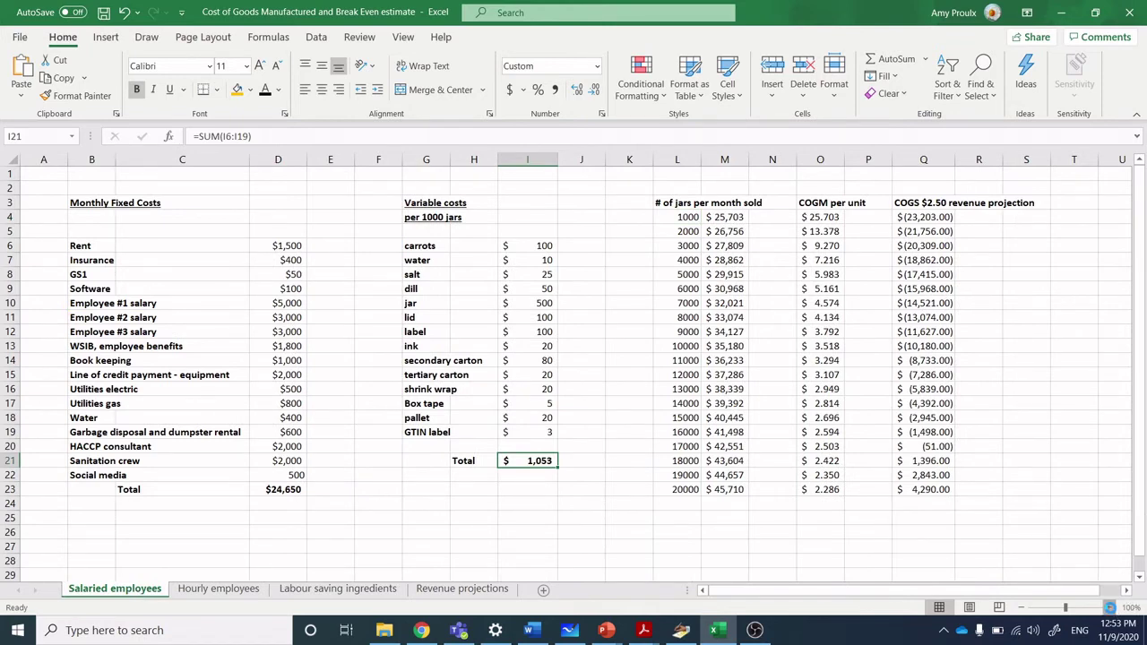
# Zoom the Salaried employees sheet to 110% and select the 1000-jar starting value in L4
pyautogui.click(1110, 608)
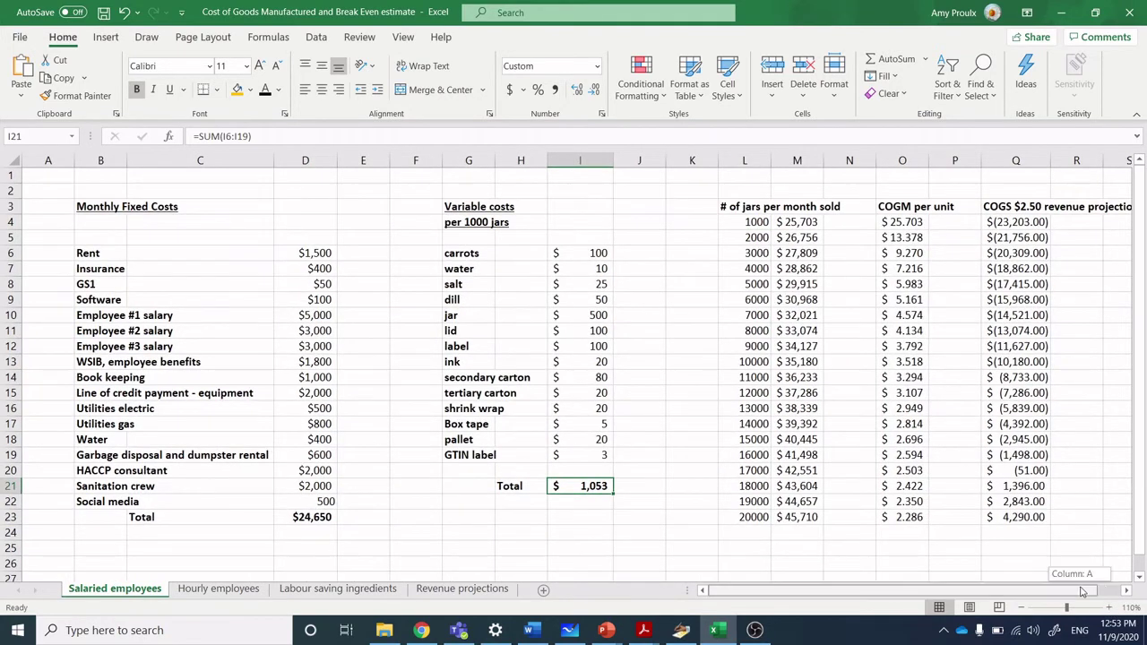
pyautogui.click(1126, 590)
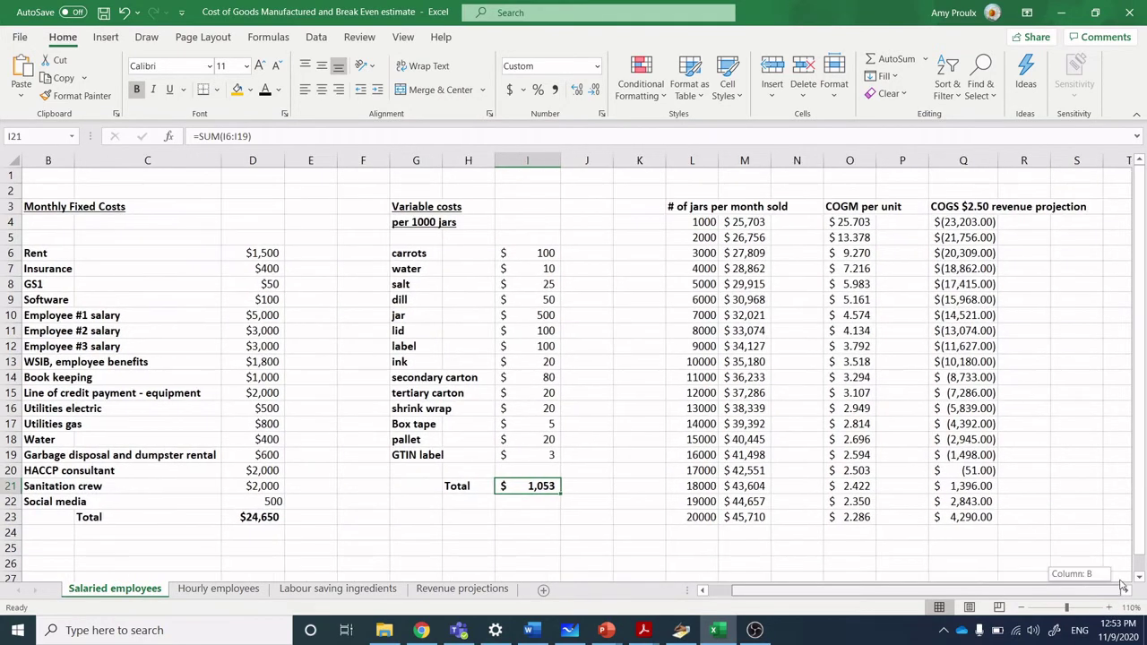
pyautogui.click(697, 223)
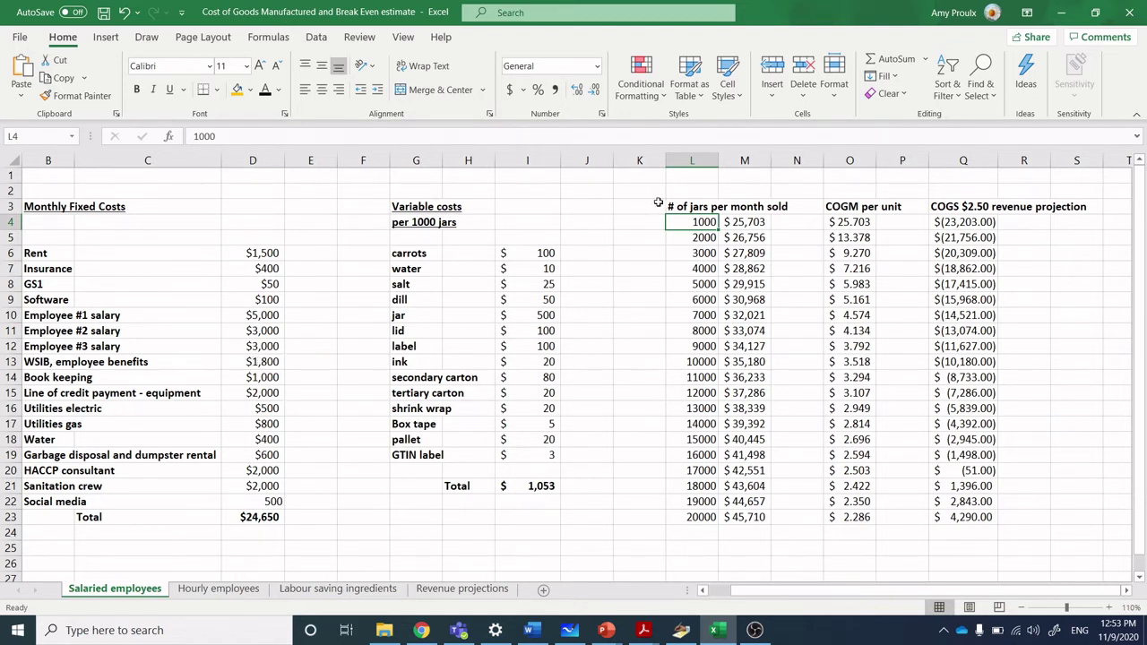
pyautogui.click(750, 223)
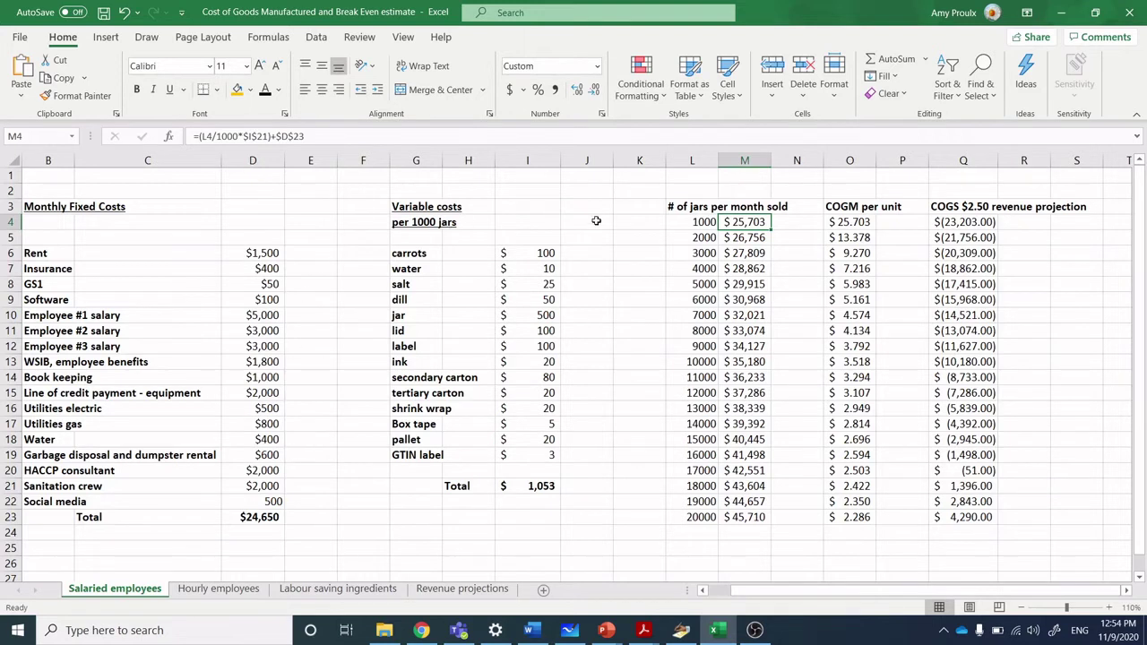
pyautogui.click(708, 223)
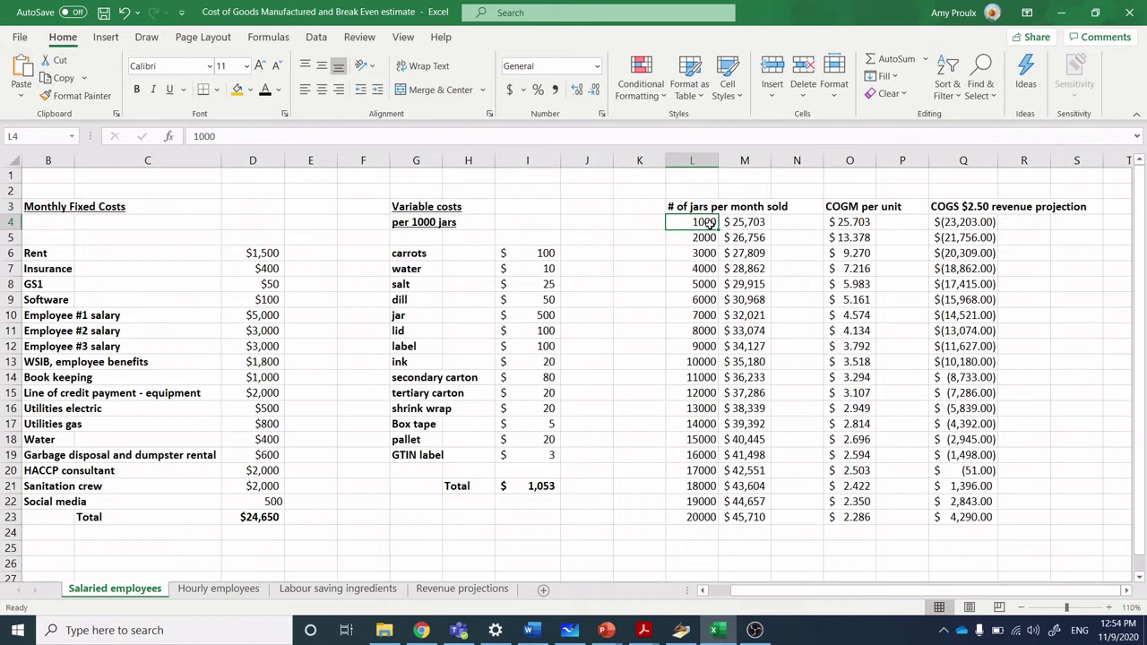
pyautogui.click(550, 485)
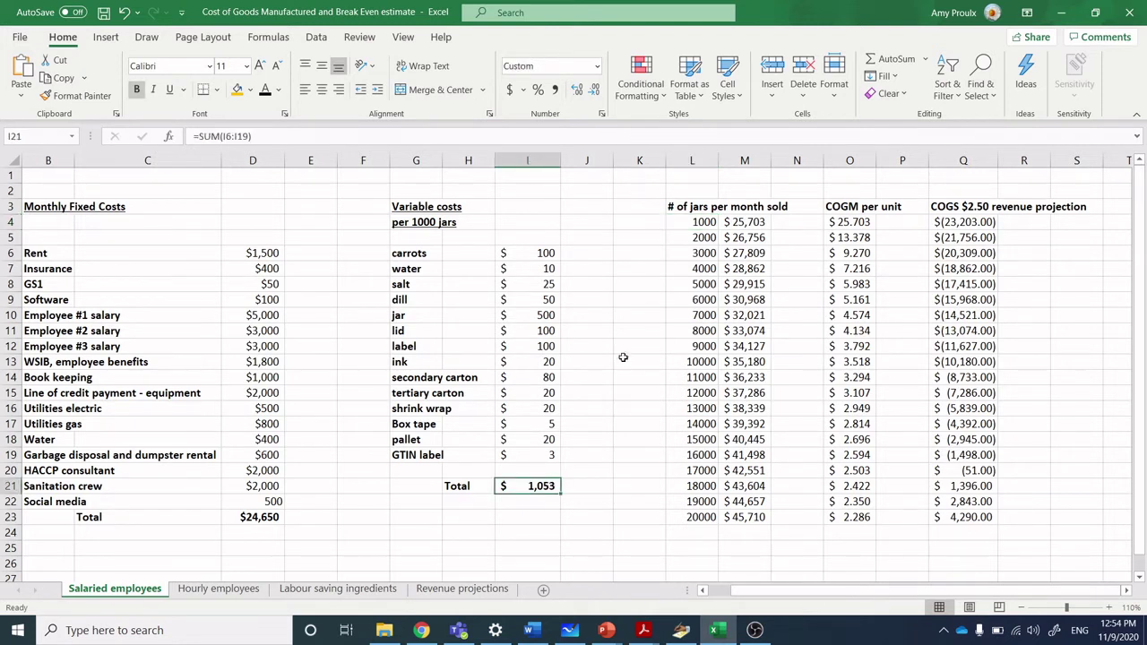
pyautogui.click(740, 225)
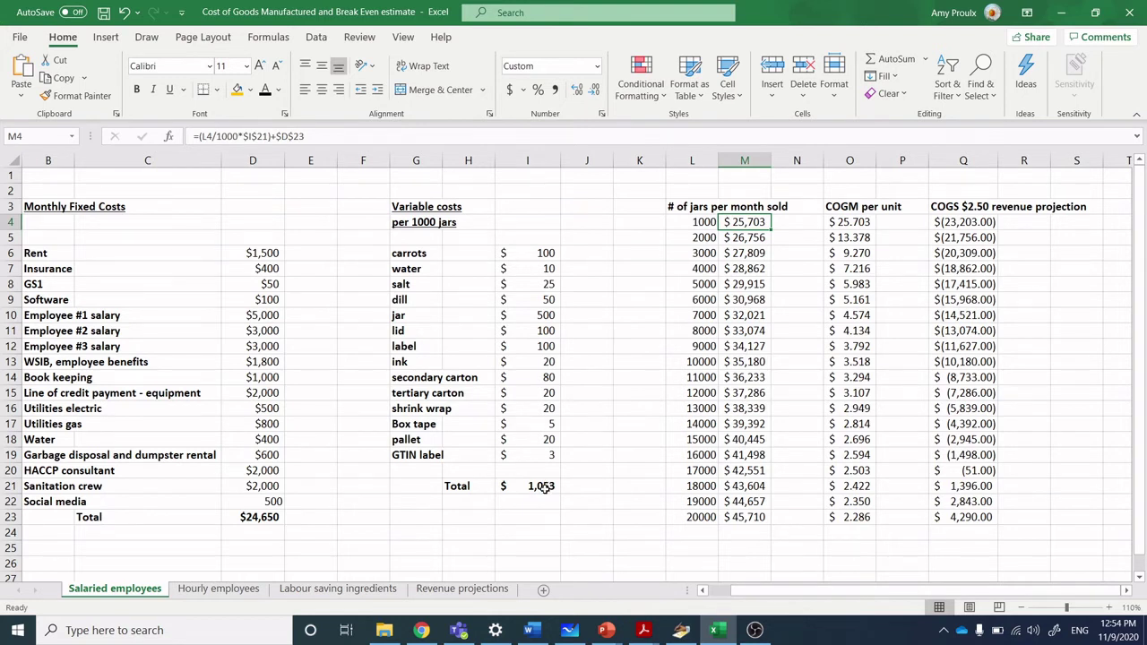
pyautogui.click(544, 489)
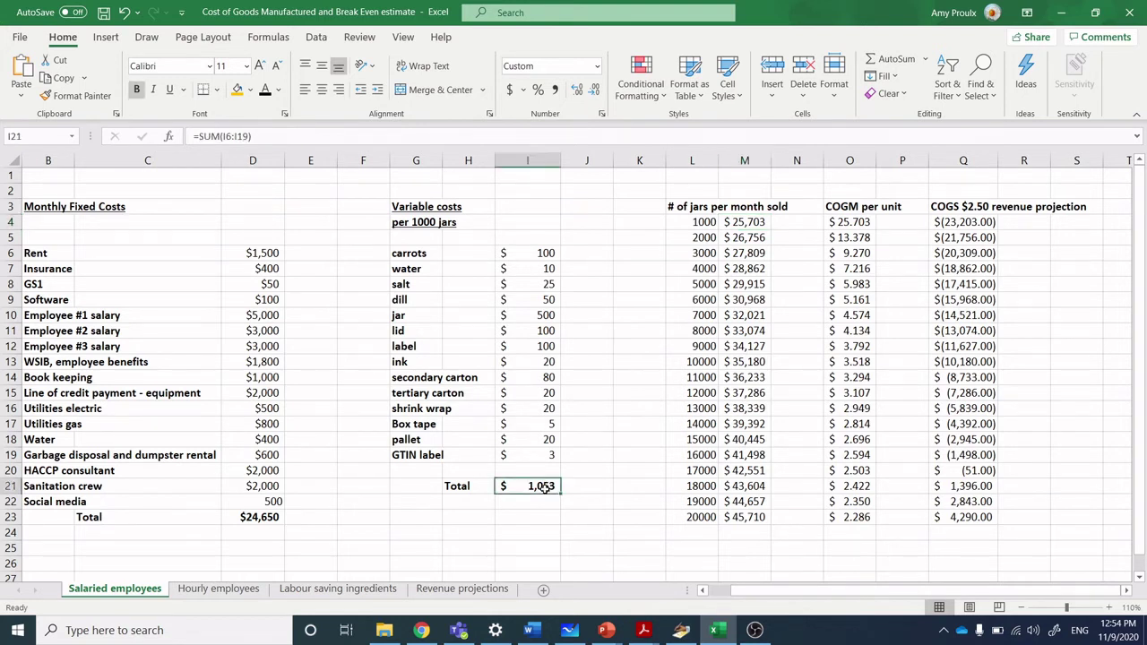
pyautogui.click(744, 227)
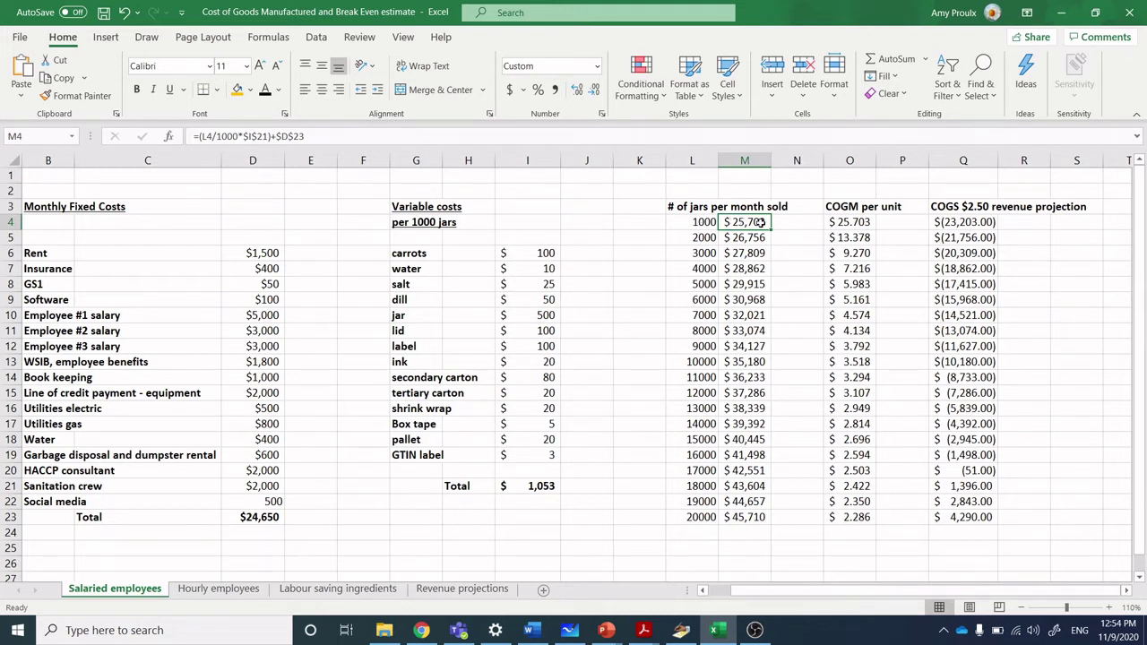
pyautogui.click(839, 224)
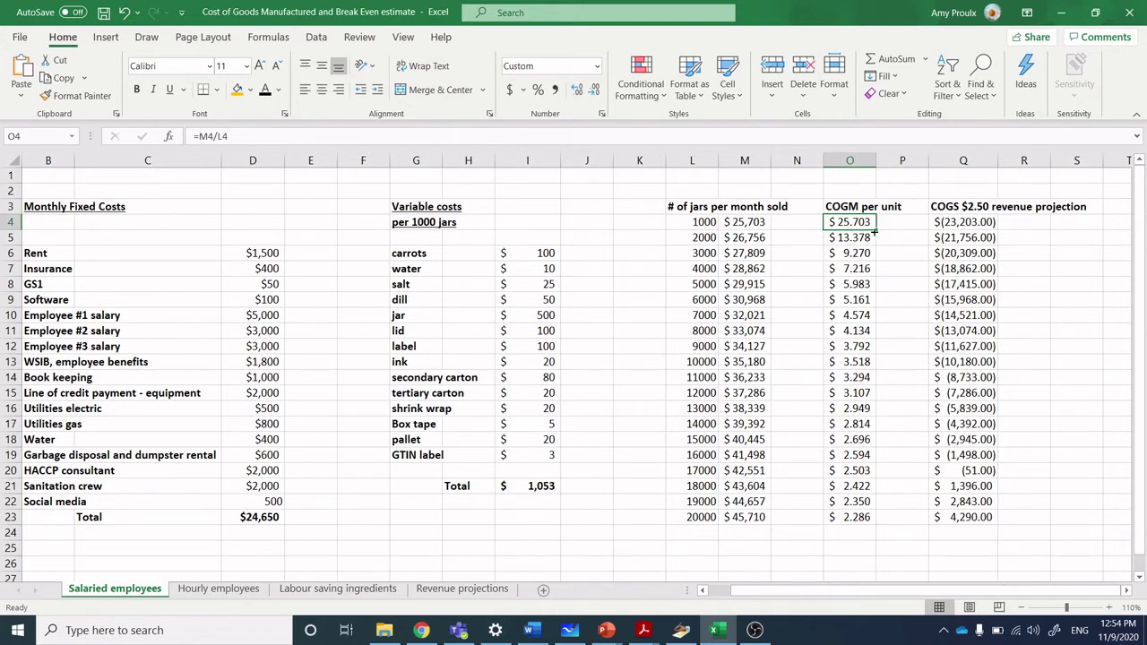
# Step through COGM per unit in column O for 2000 to 6000 jars
pyautogui.click(859, 237)
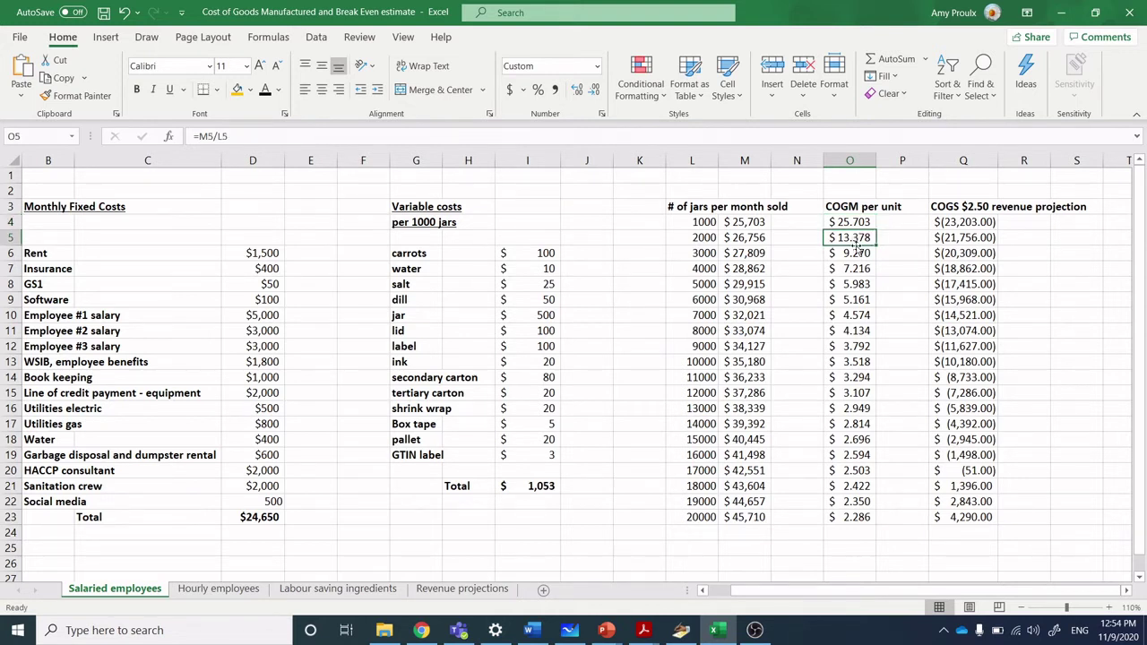
pyautogui.click(858, 253)
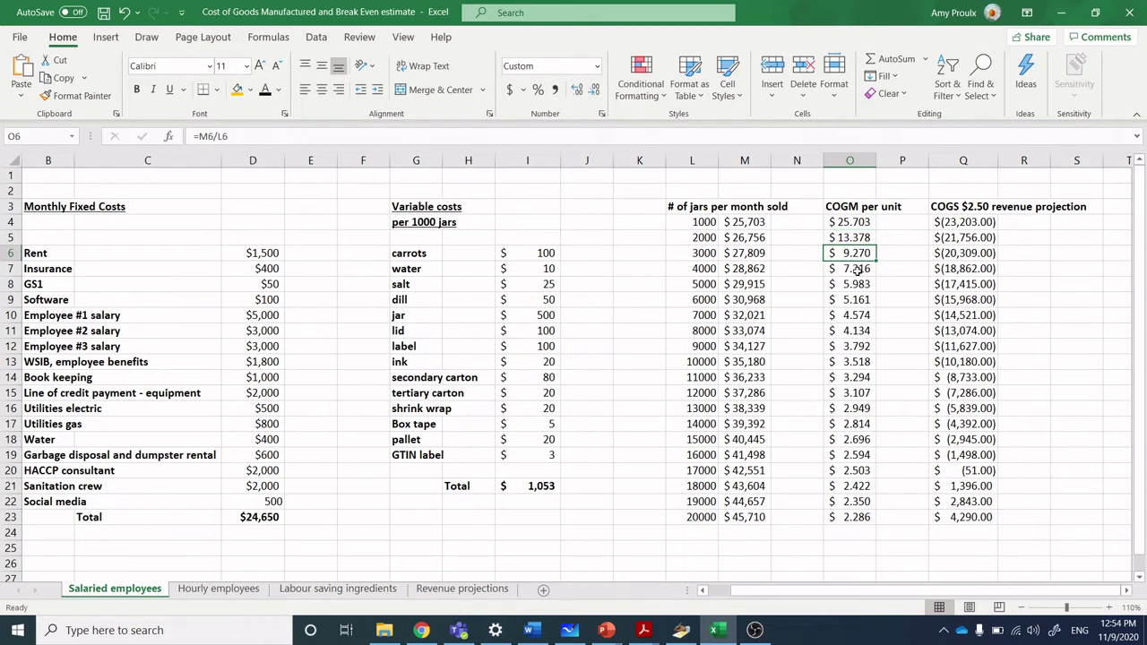
pyautogui.click(858, 269)
pyautogui.click(857, 284)
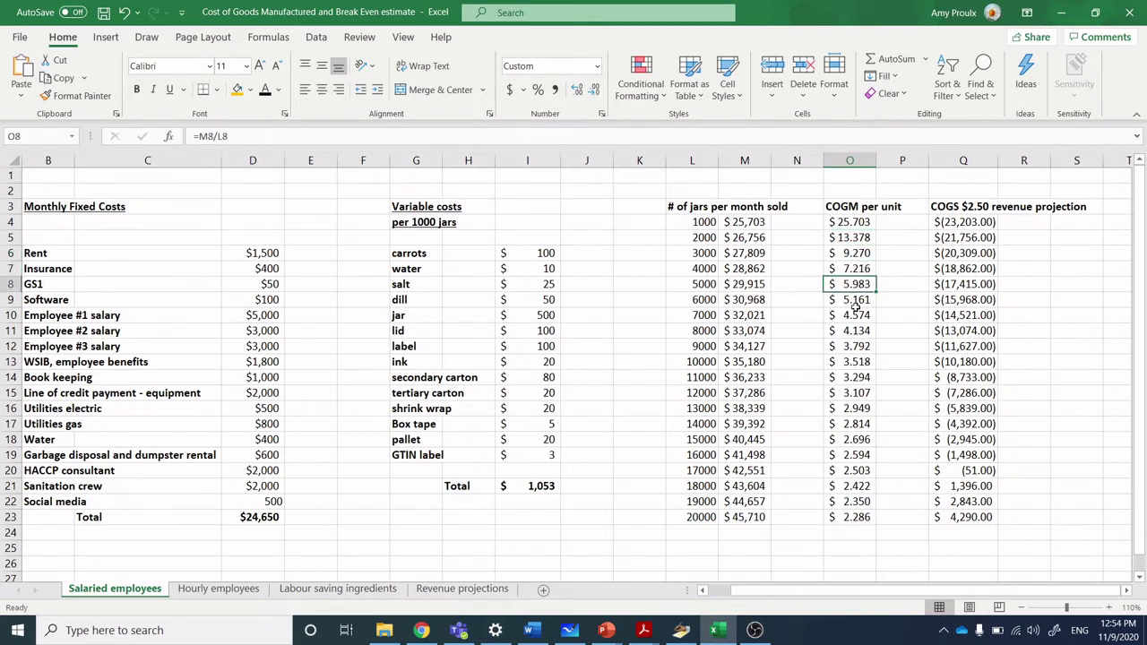
pyautogui.click(855, 300)
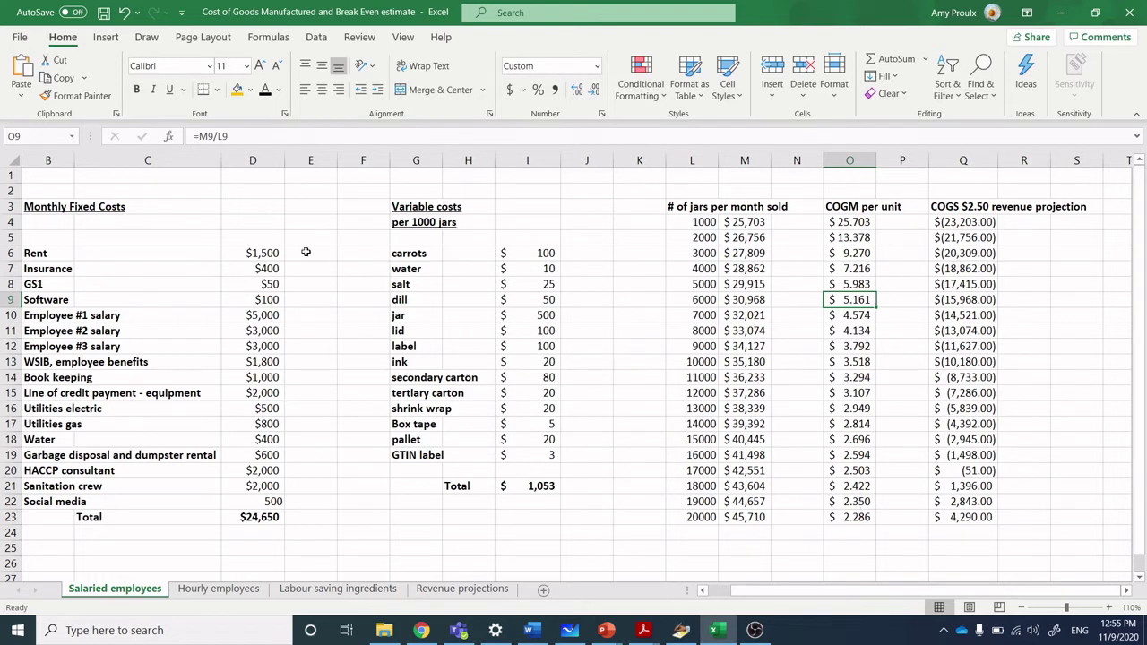
# Inspect the Employee #2 salary and the 1000-jar increments, then view the Hourly employees sheet
pyautogui.click(265, 337)
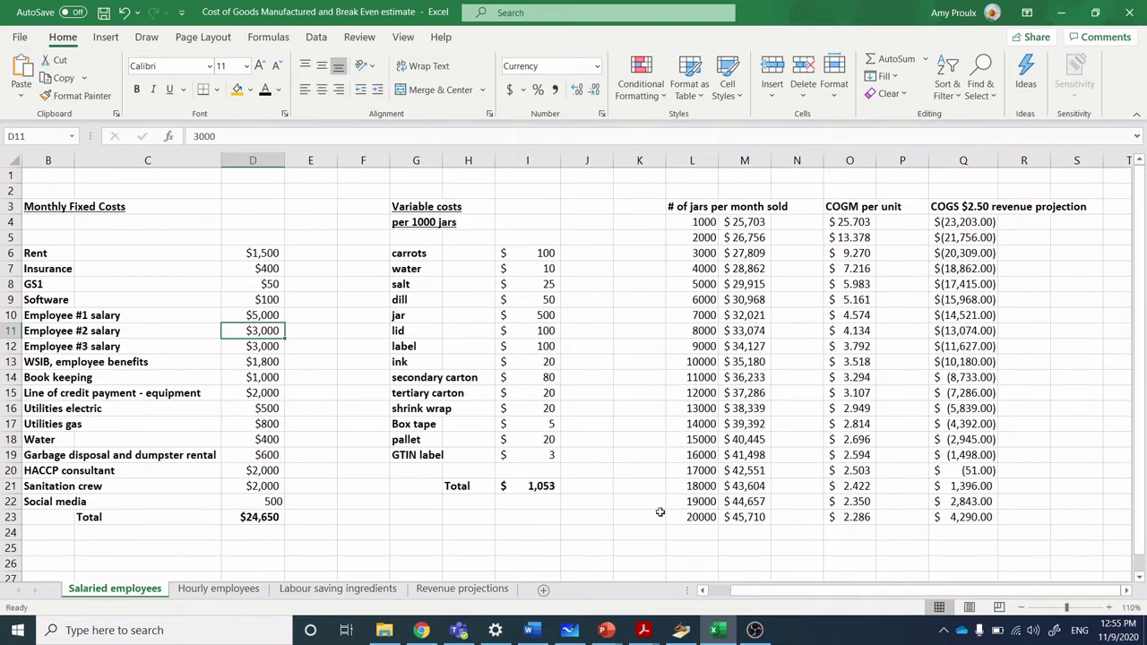
pyautogui.click(702, 518)
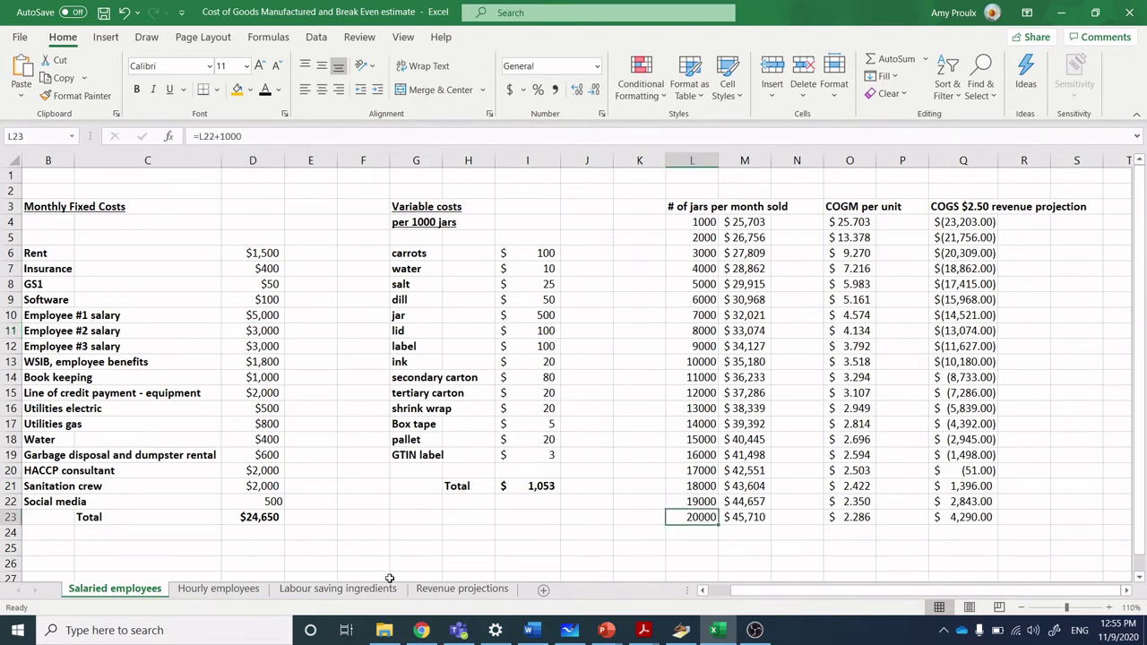
pyautogui.click(219, 589)
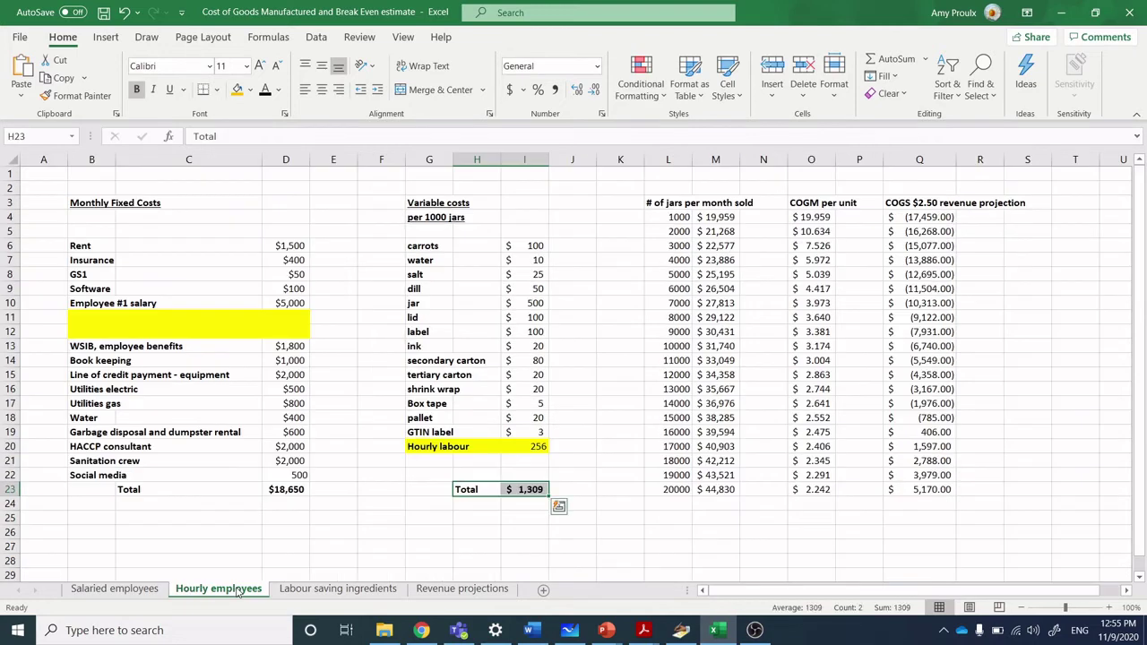
pyautogui.click(808, 218)
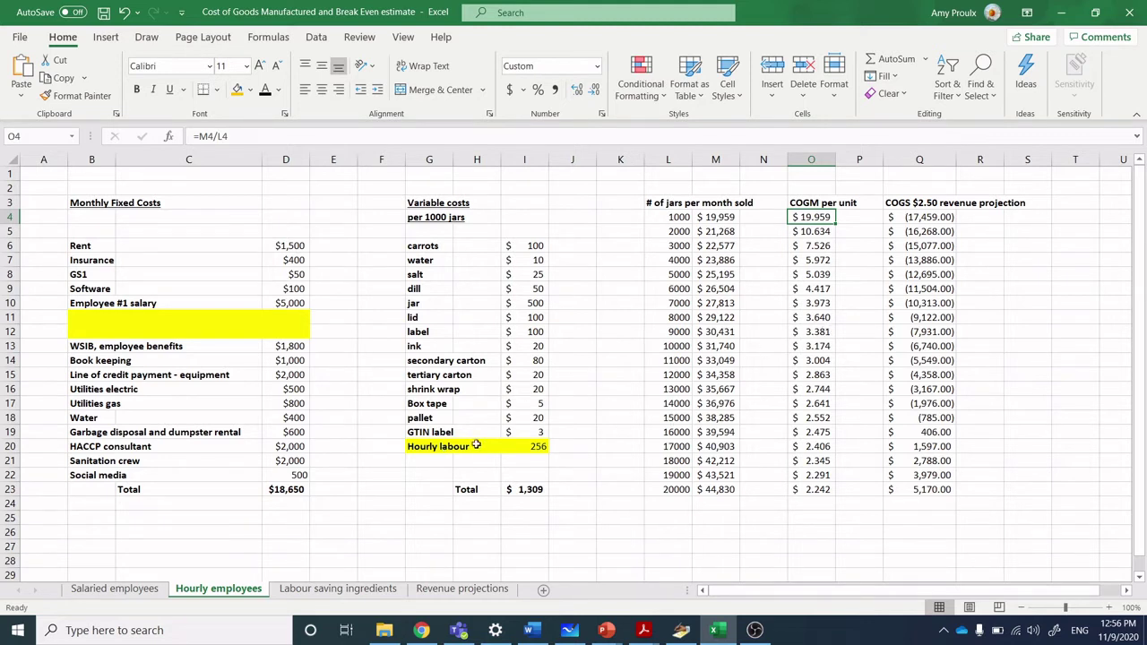
pyautogui.click(443, 448)
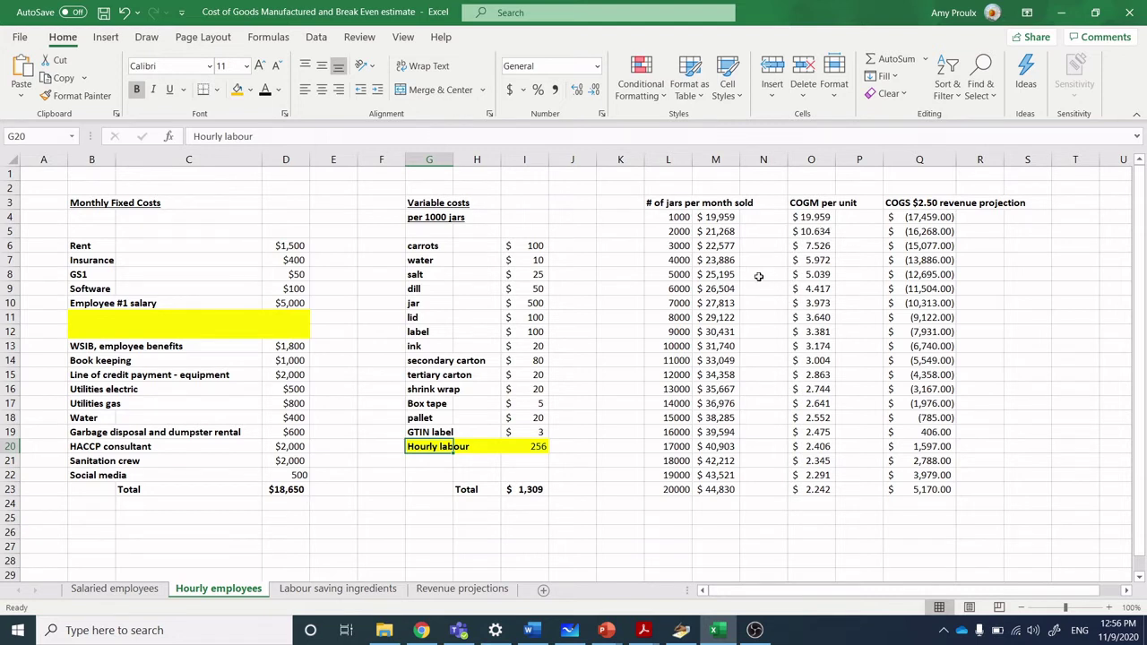
pyautogui.click(567, 442)
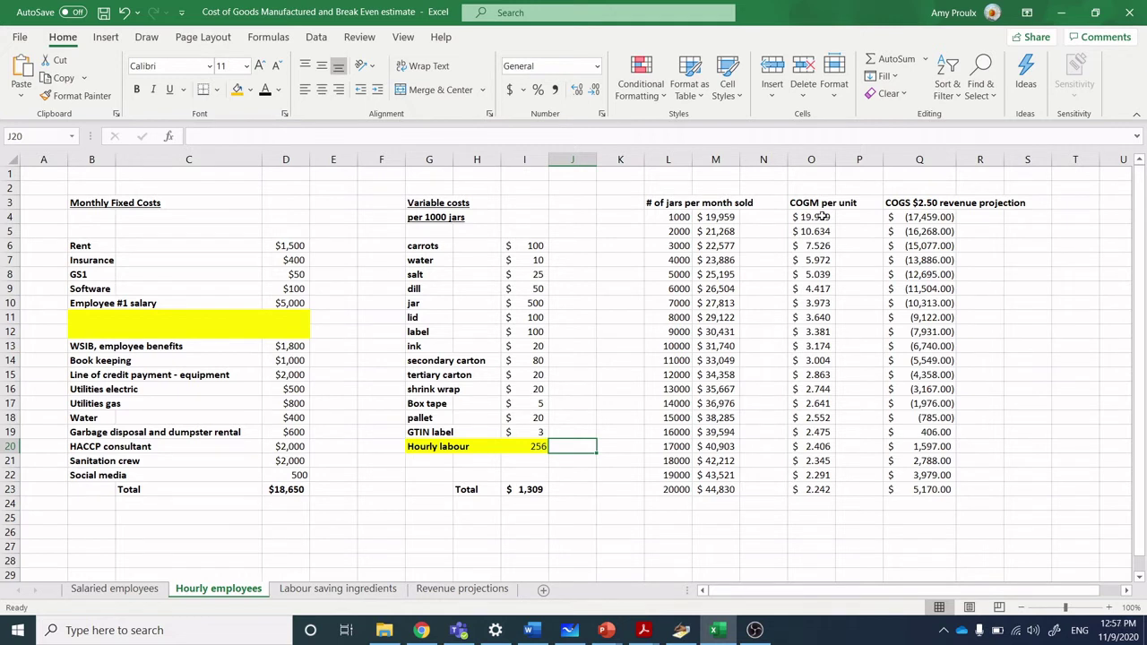
pyautogui.click(820, 489)
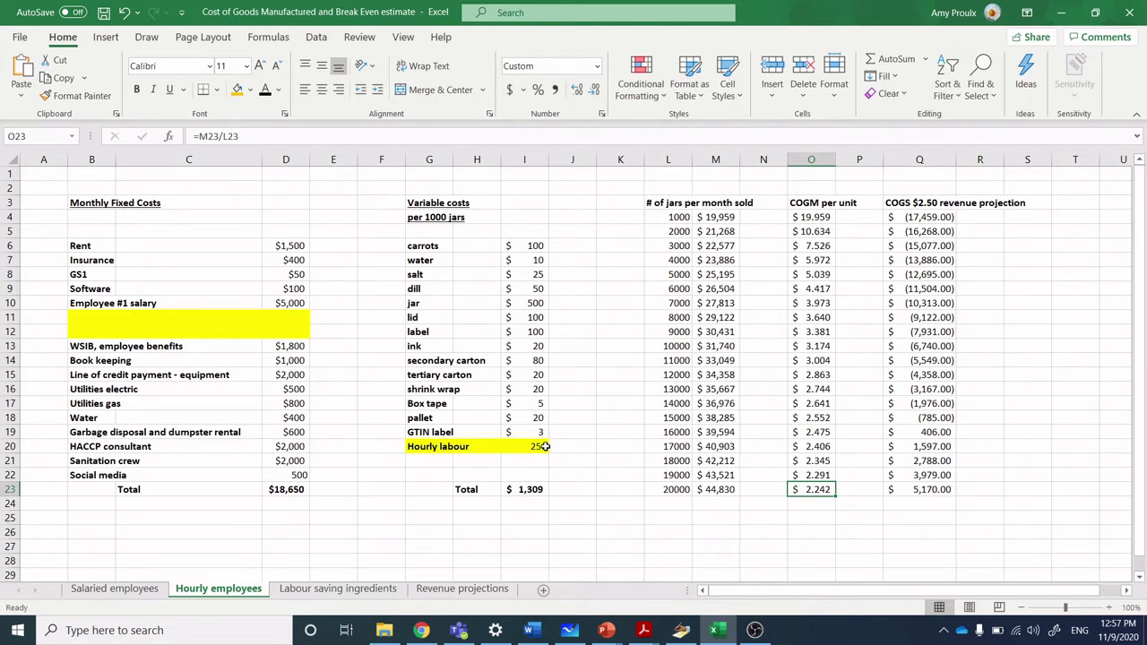
pyautogui.click(679, 491)
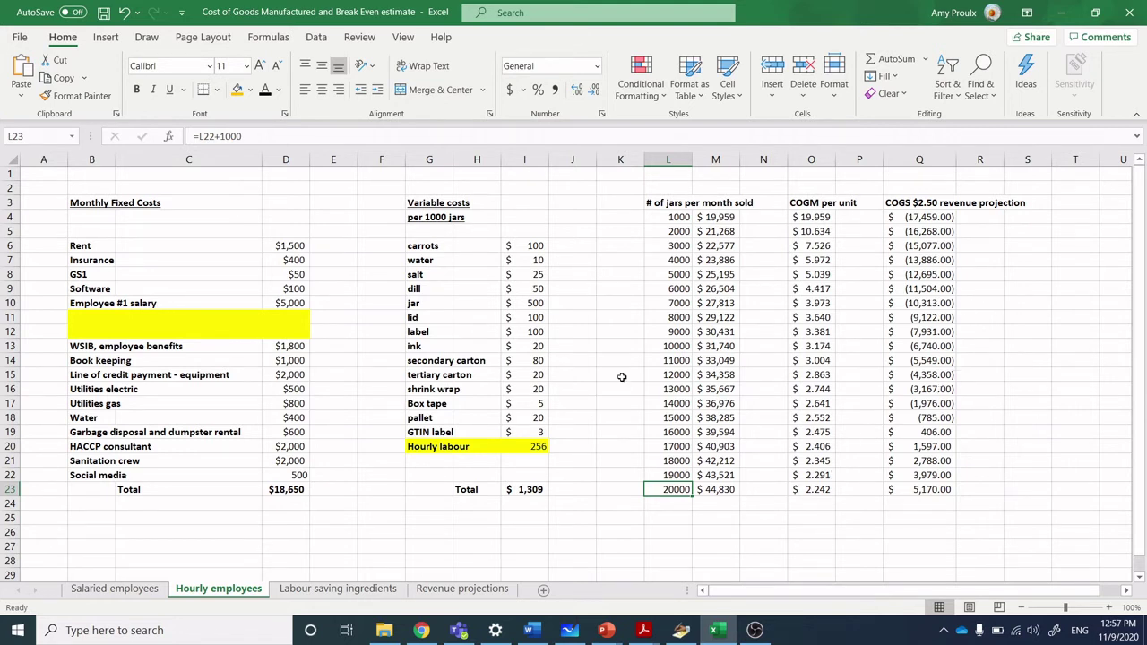
# Open Labour saving ingredients and check its COGM per unit at 20000 jars in O23
pyautogui.click(358, 590)
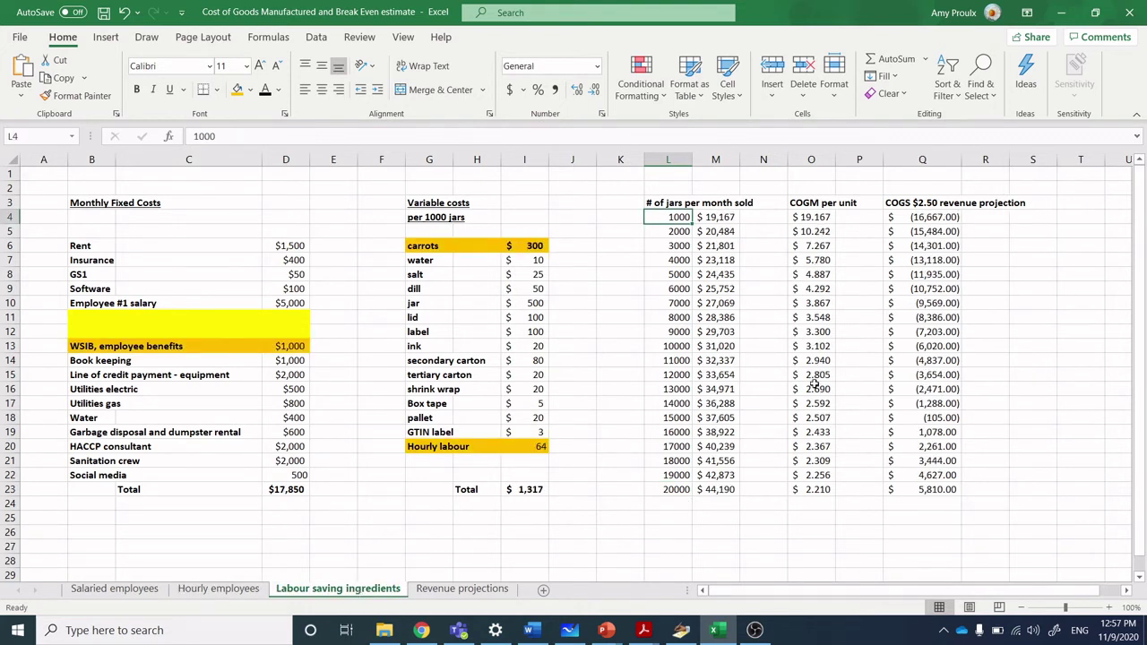
pyautogui.click(816, 488)
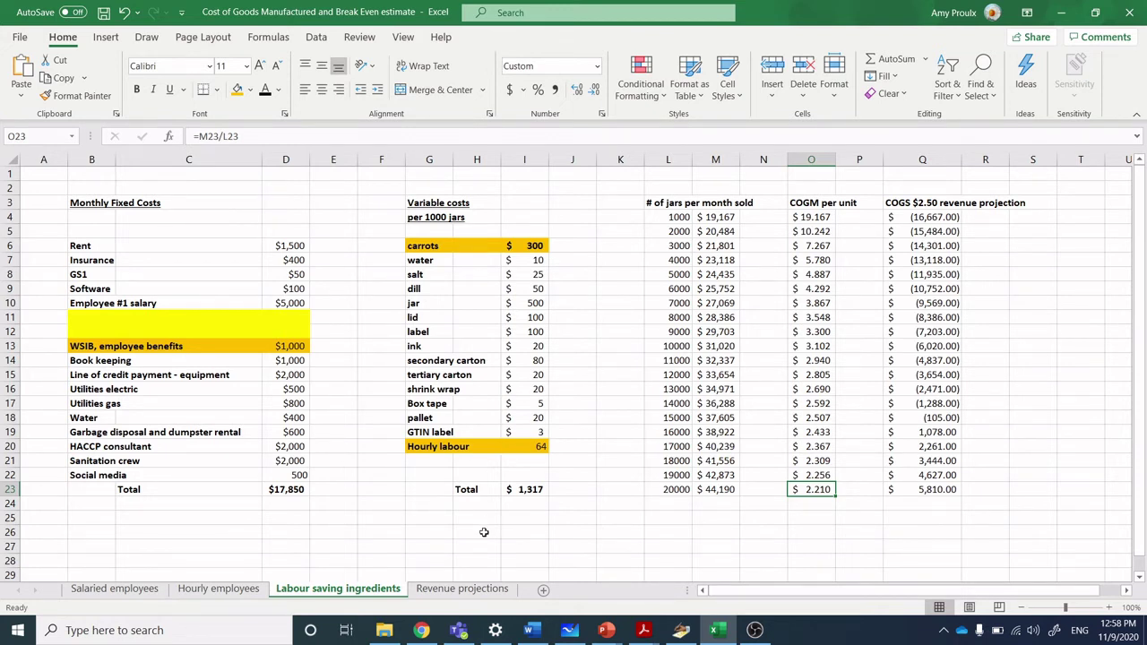
pyautogui.click(950, 204)
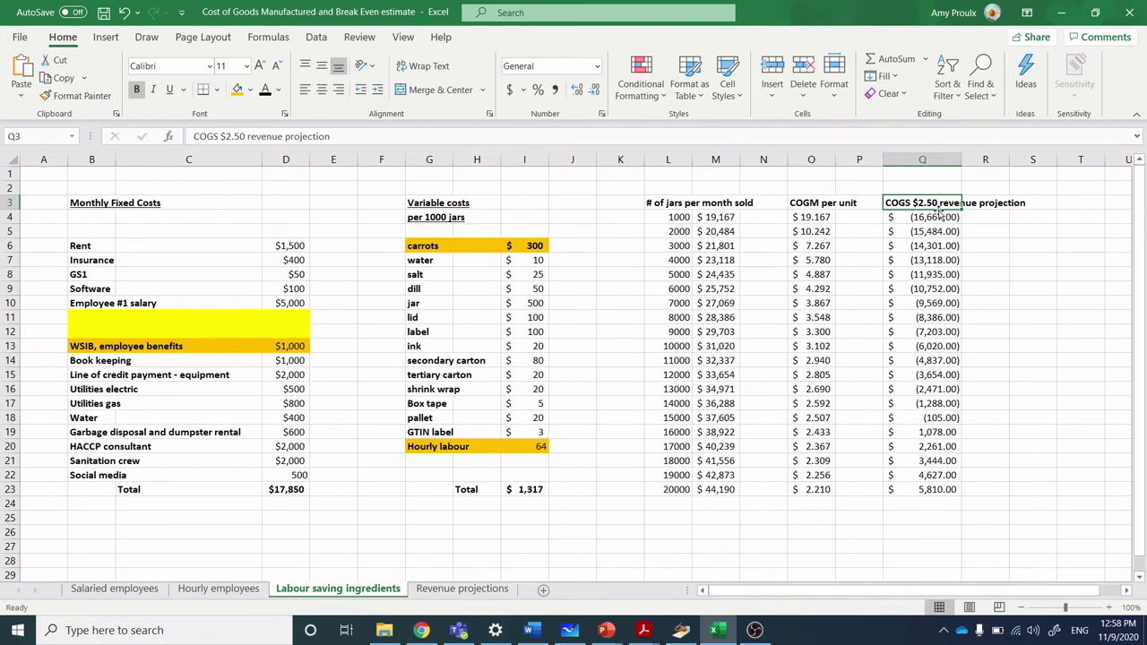
pyautogui.click(928, 217)
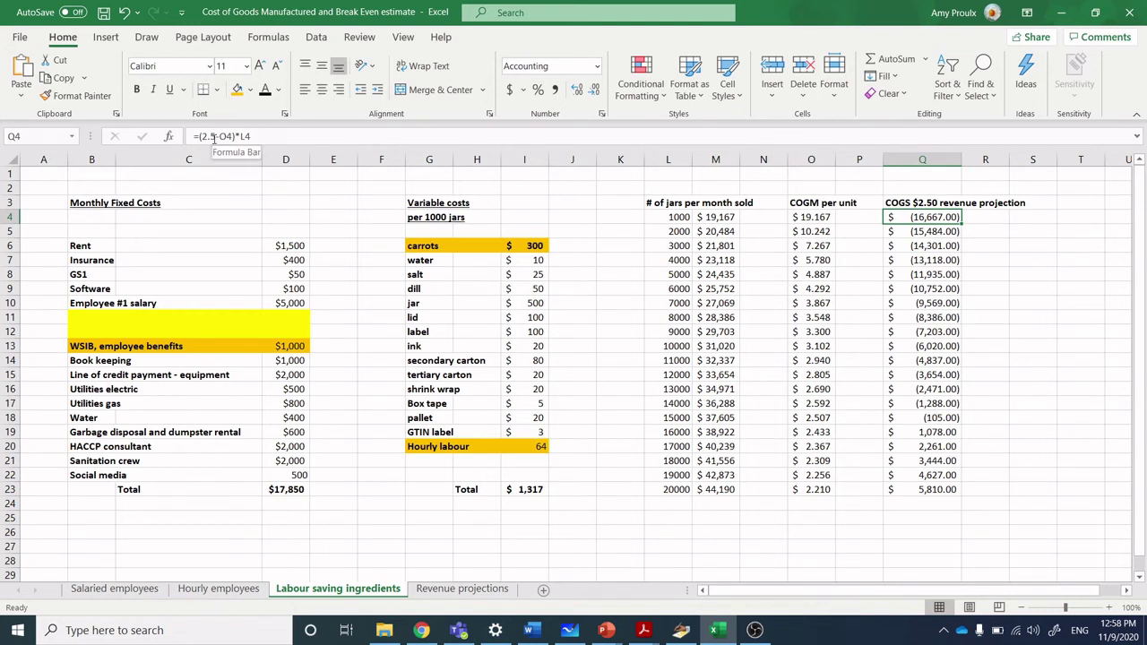
pyautogui.click(822, 217)
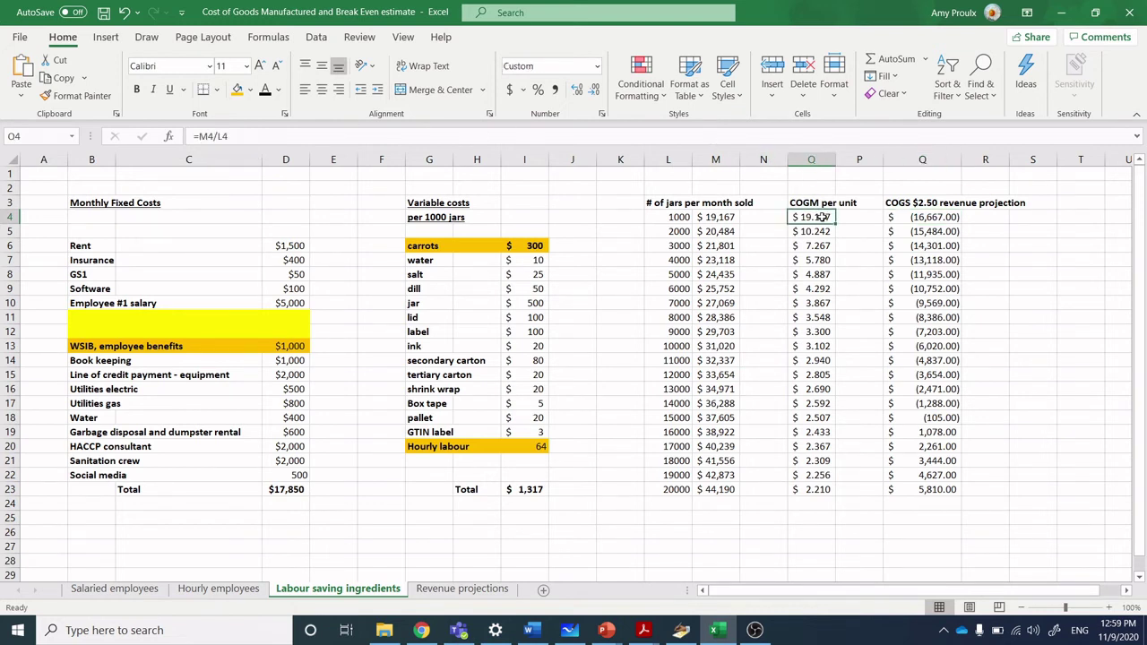
pyautogui.click(937, 217)
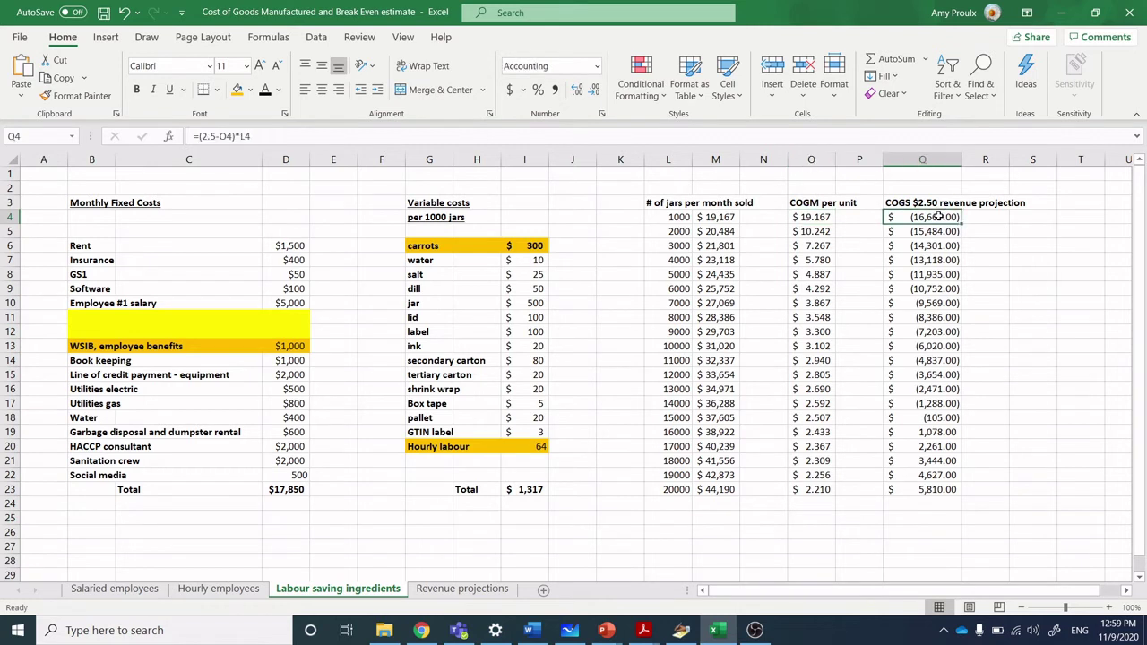
pyautogui.click(674, 218)
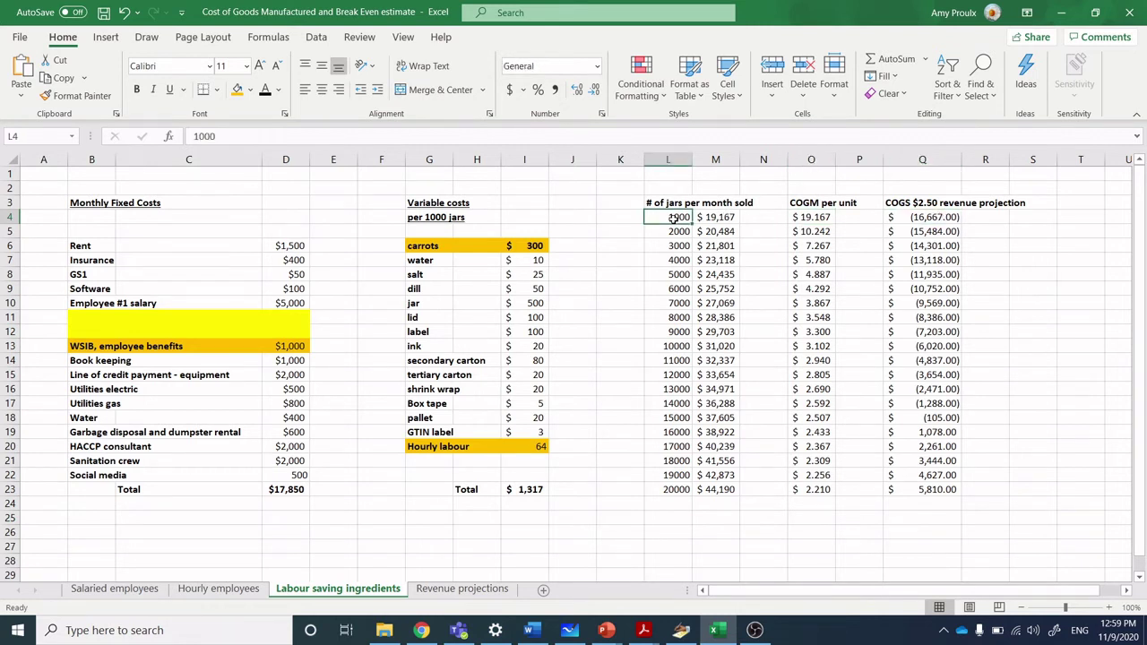
pyautogui.click(936, 217)
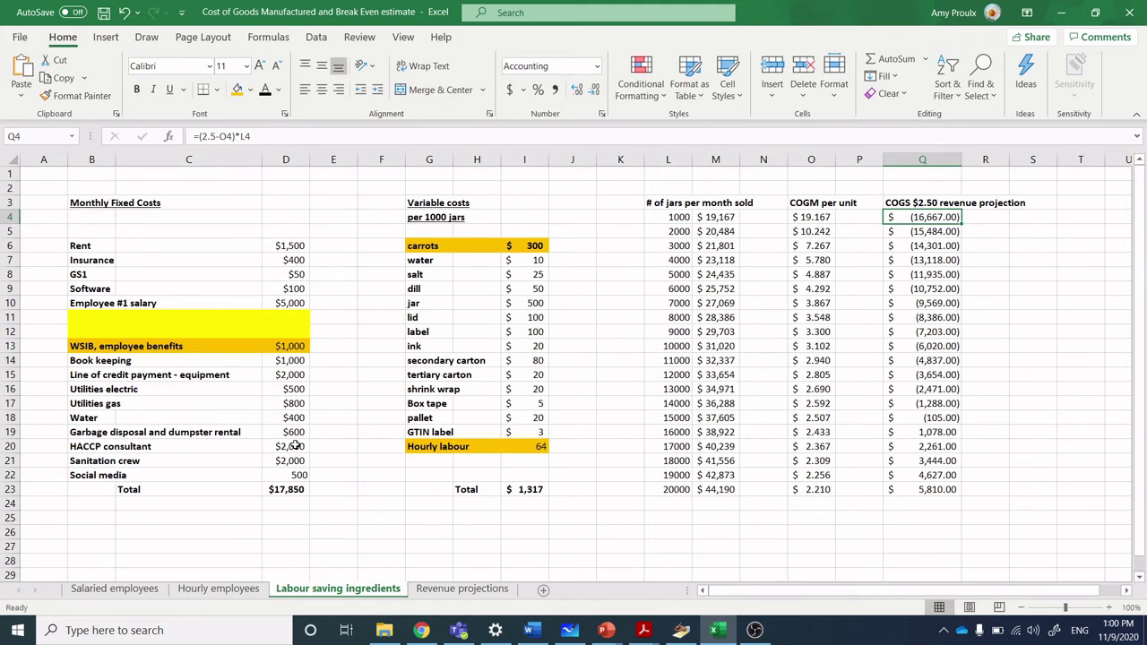
pyautogui.click(295, 445)
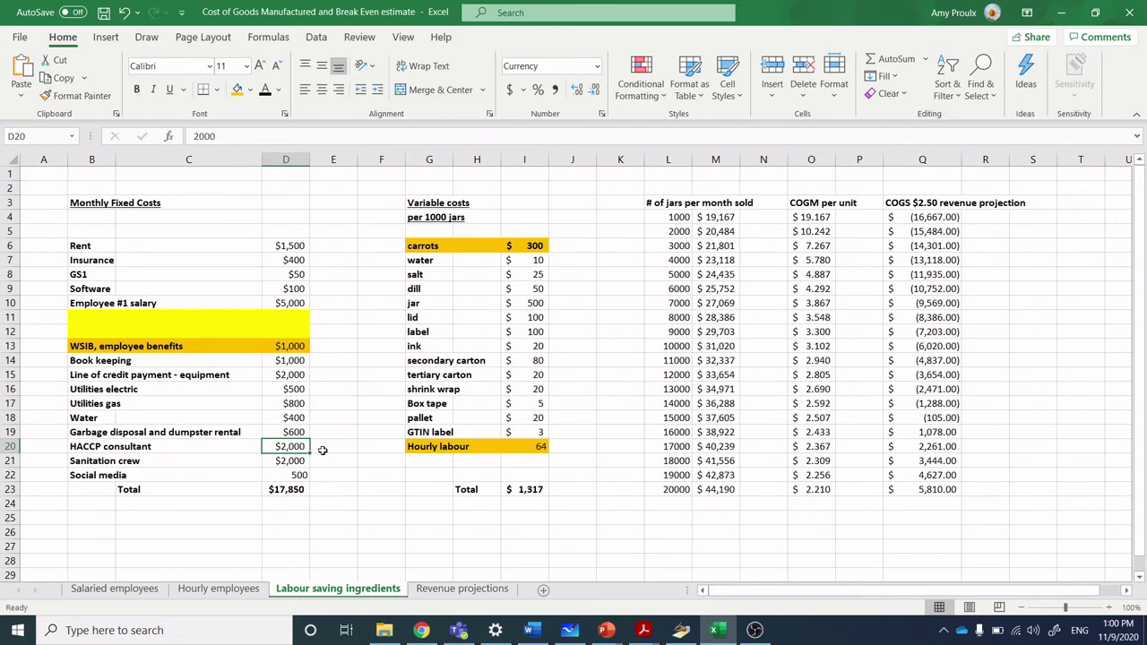
pyautogui.press('Down')
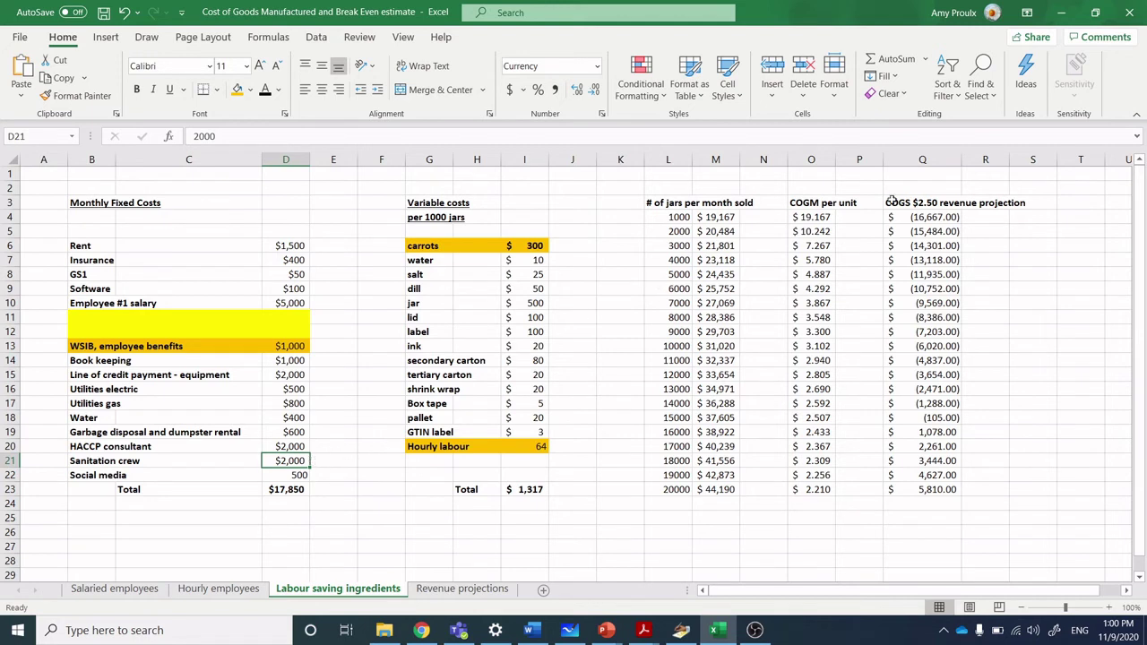
pyautogui.click(920, 217)
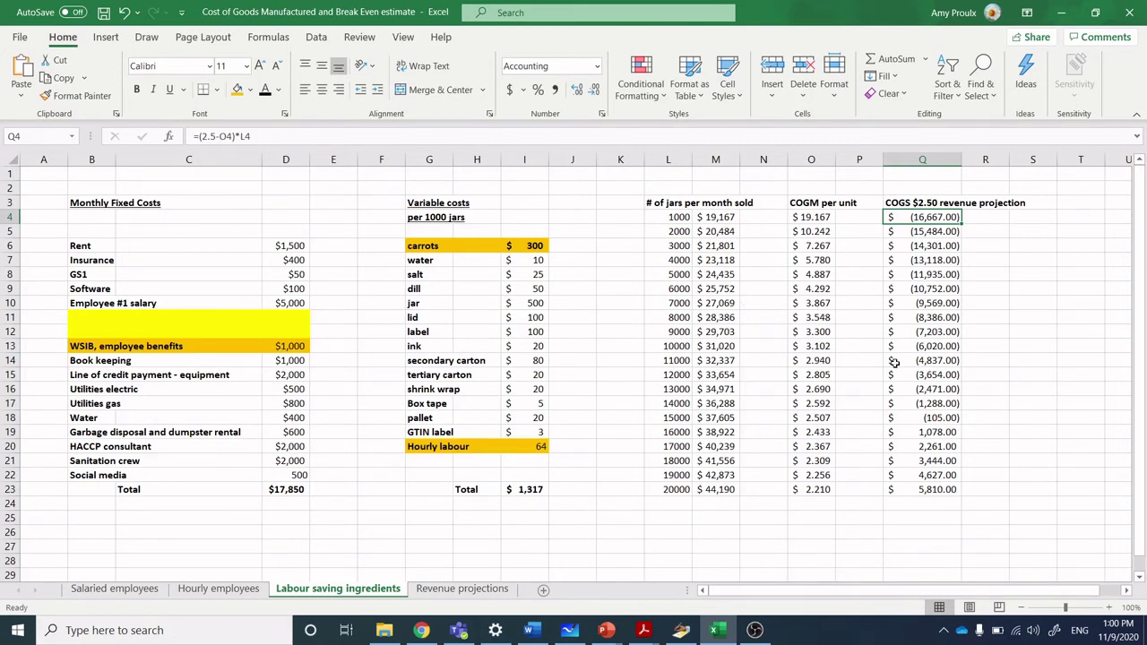
# Compare break-even points: revenue positive at 16000 jars on Hourly, 18000 jars on Salaried
pyautogui.click(939, 432)
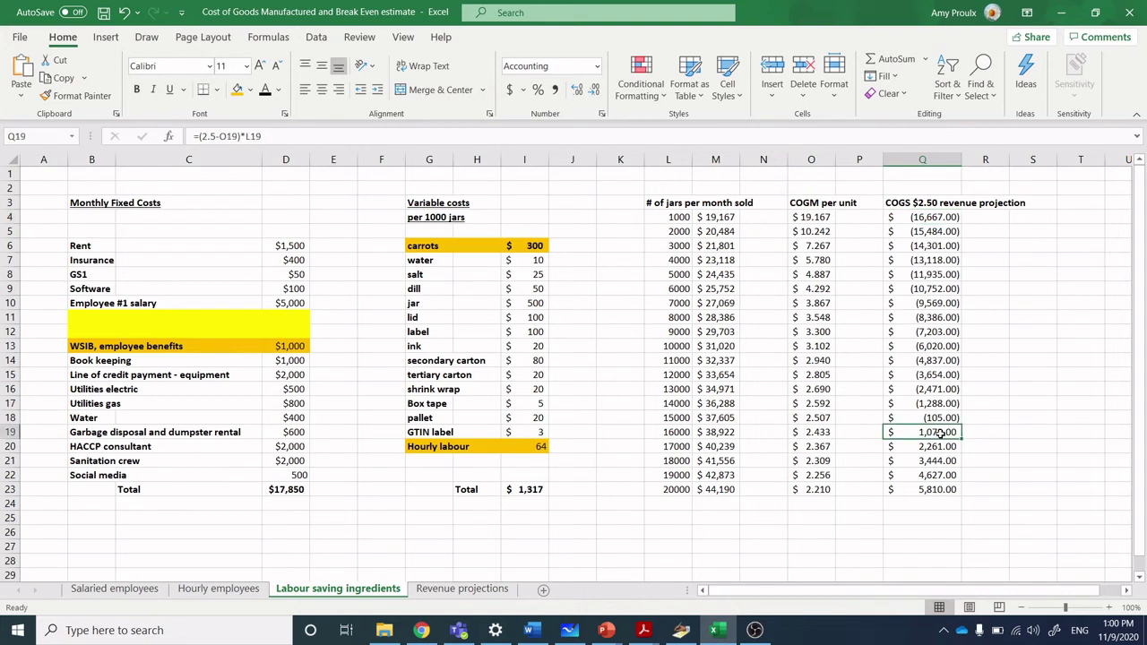
pyautogui.click(675, 431)
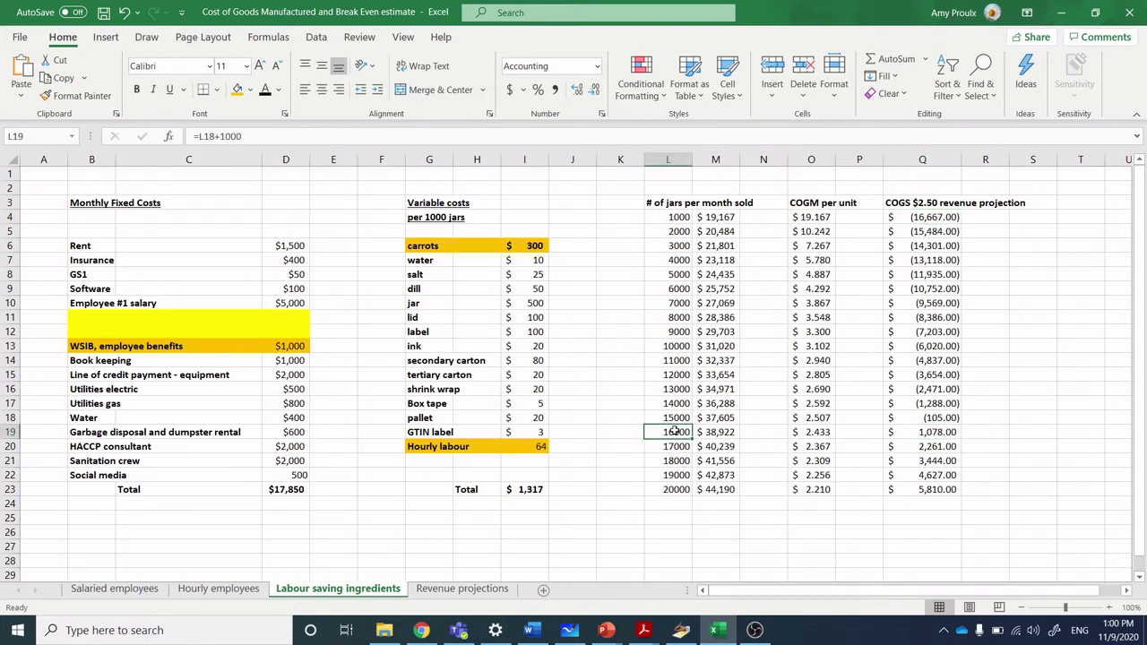
pyautogui.click(929, 433)
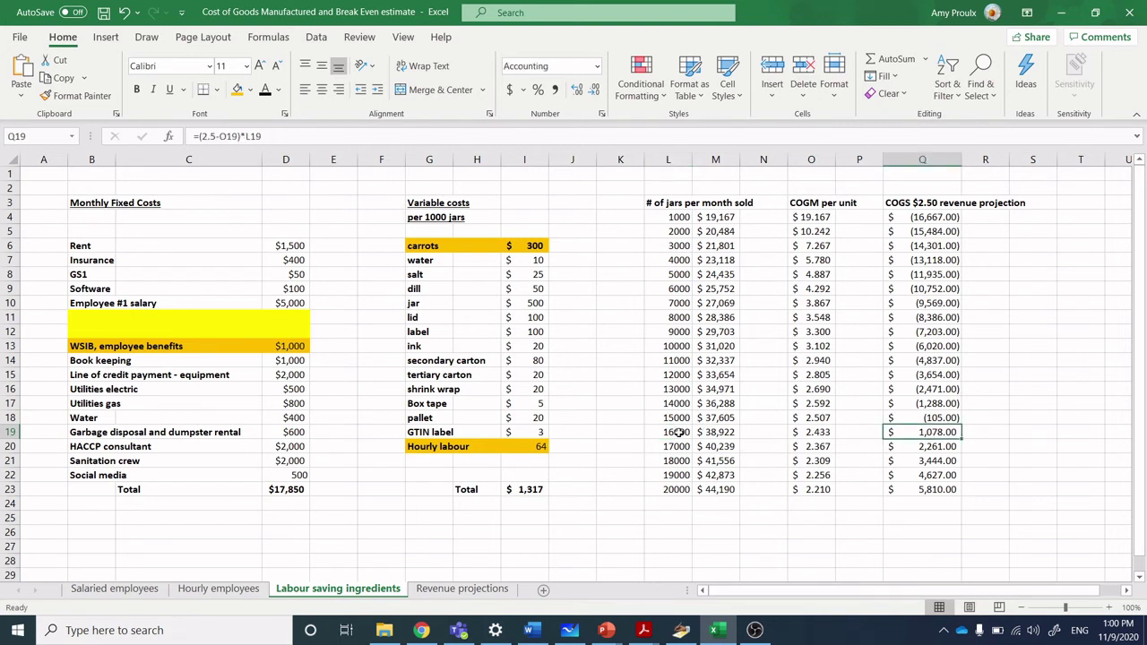
pyautogui.click(241, 591)
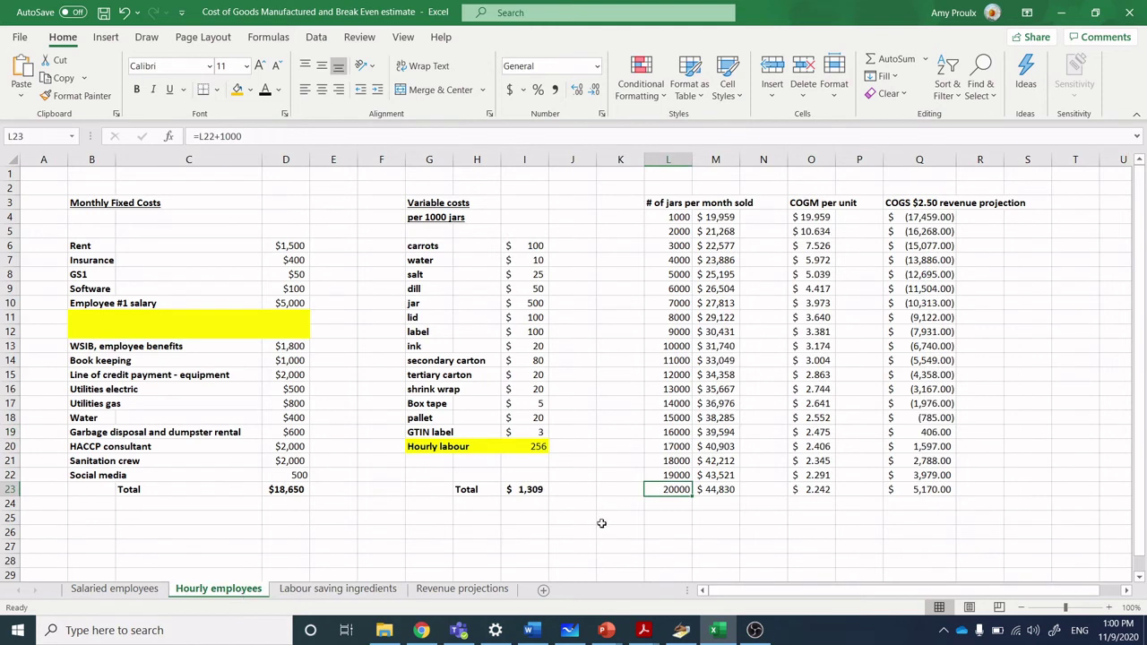
pyautogui.click(914, 432)
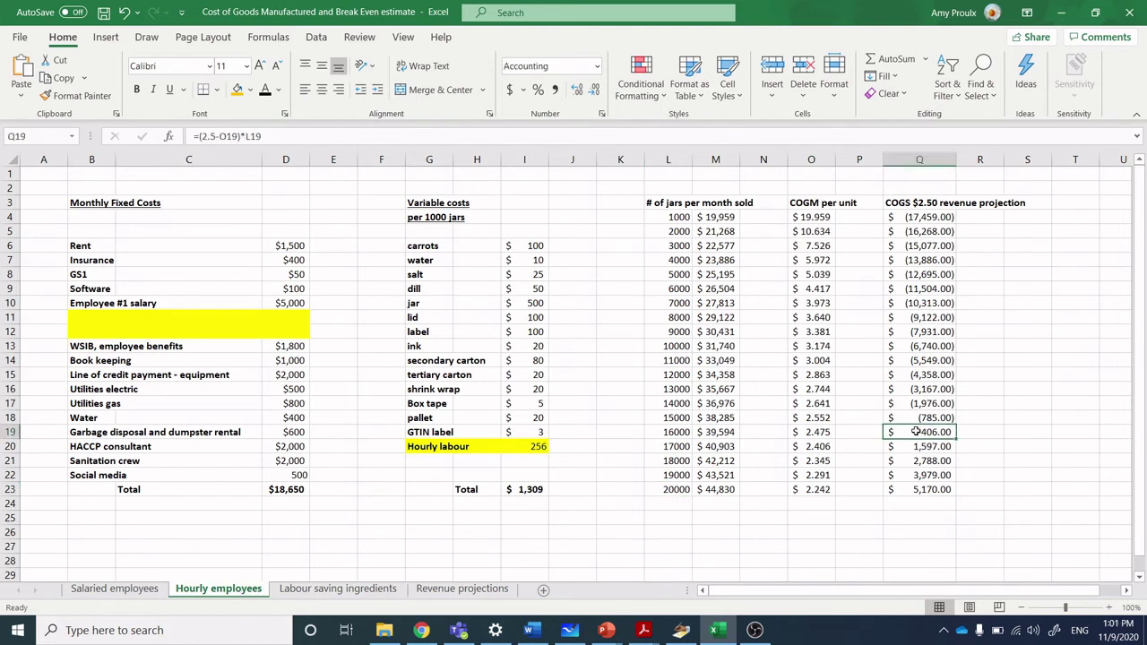
pyautogui.click(151, 591)
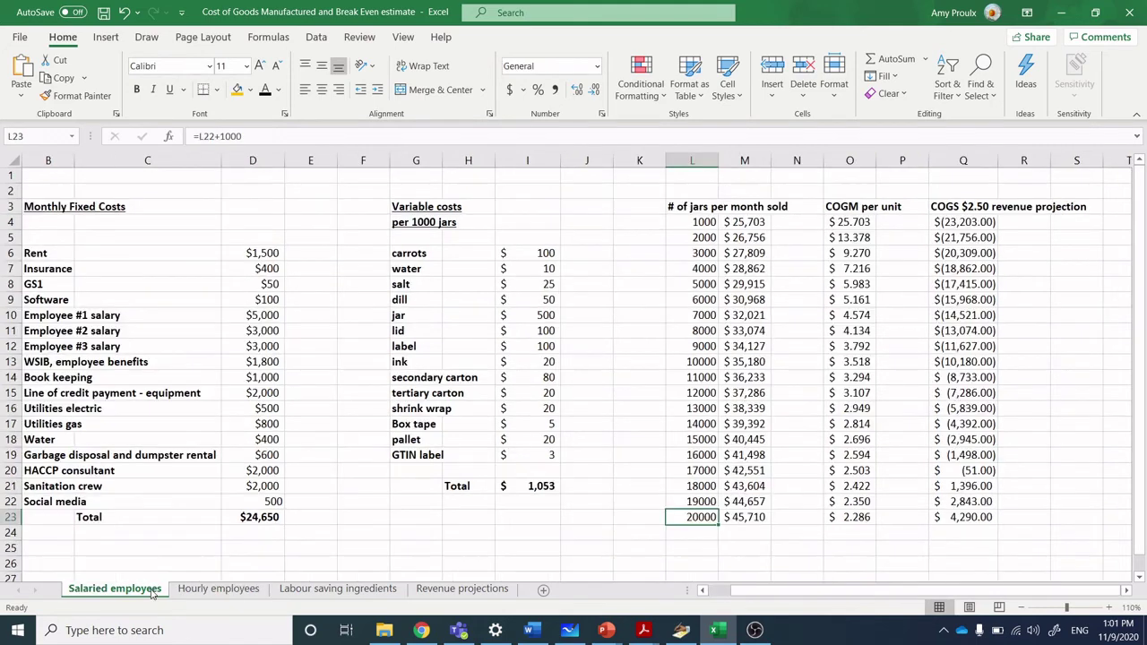
pyautogui.click(974, 484)
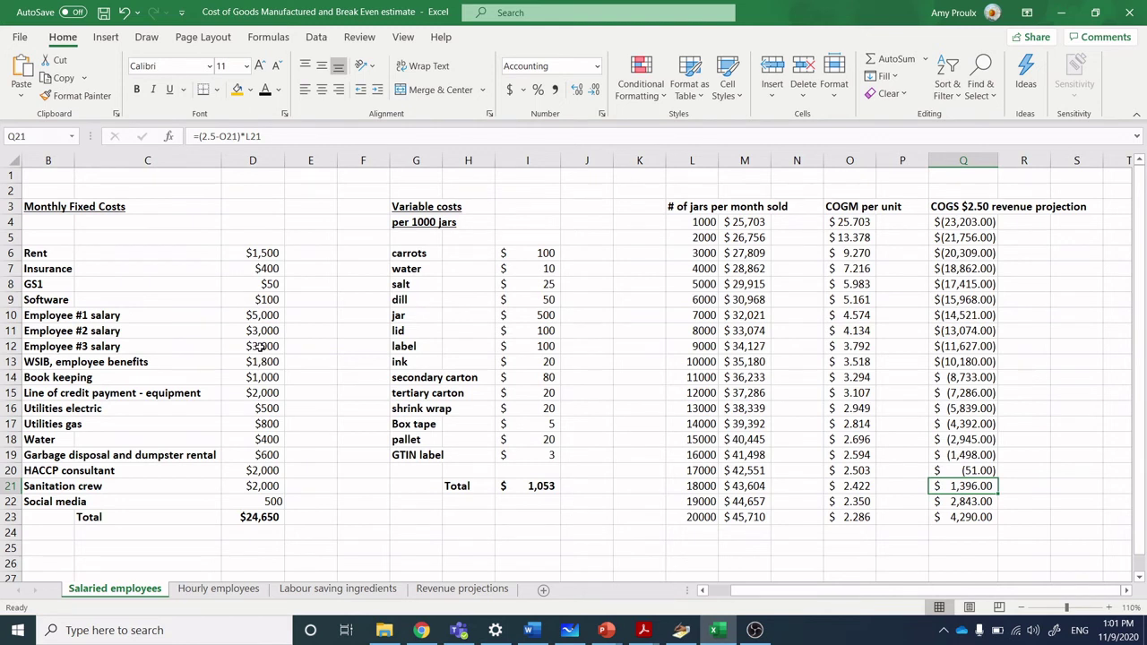
# Open the Revenue projections sheet and read values from the cost-per-jar and revenue chart points
pyautogui.click(476, 589)
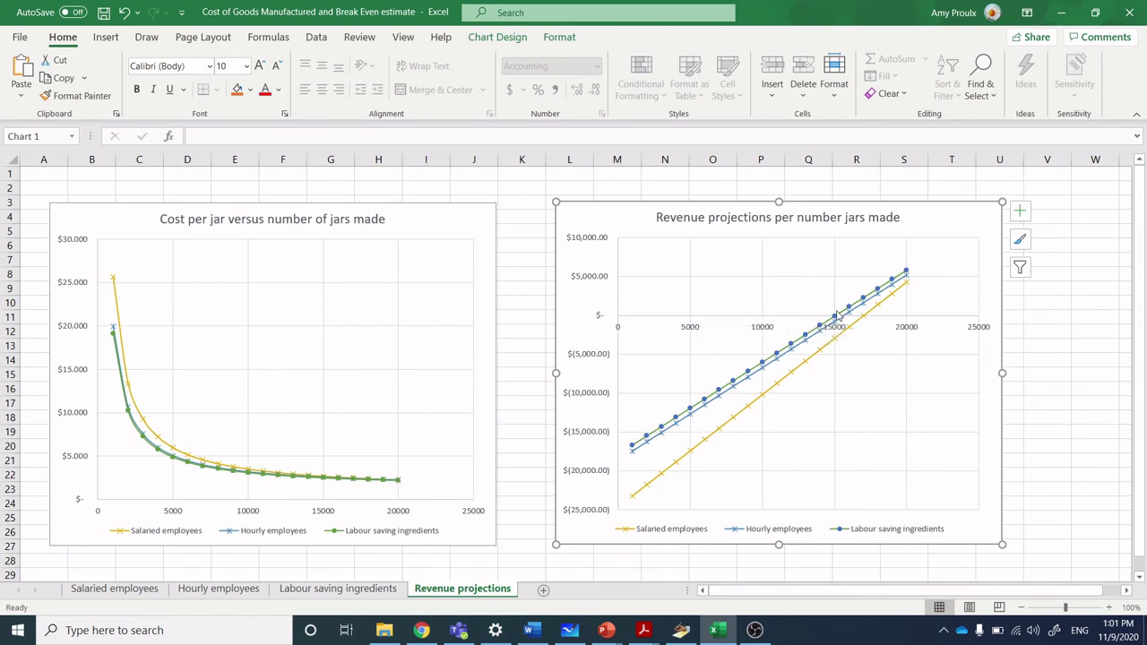
pyautogui.moveTo(835, 319)
pyautogui.click(114, 589)
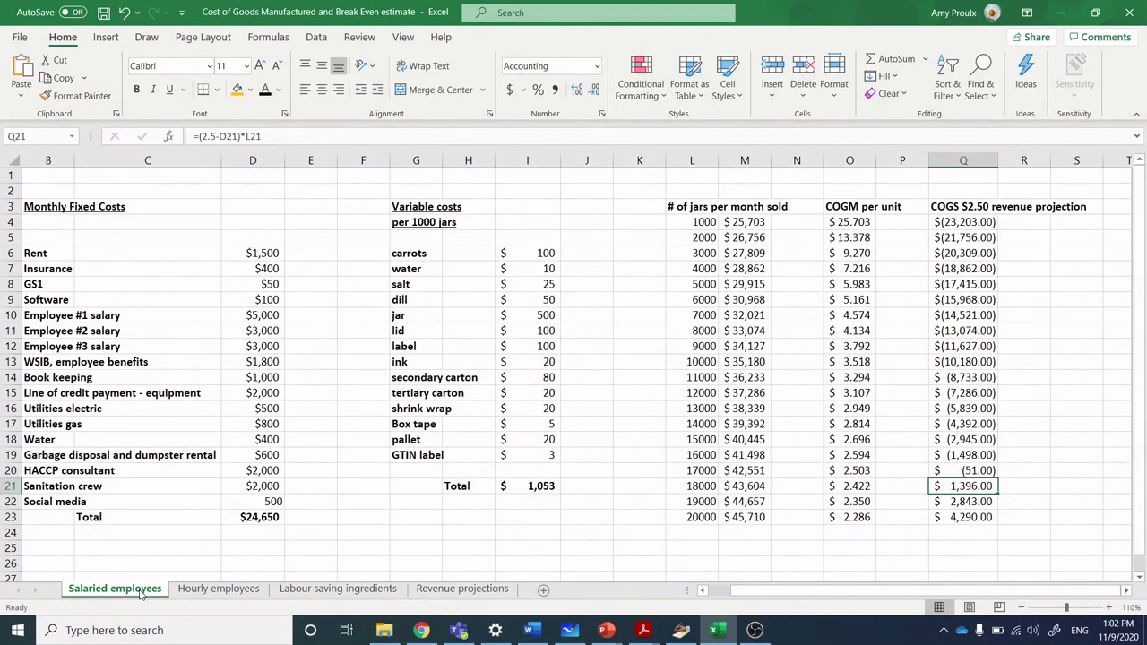